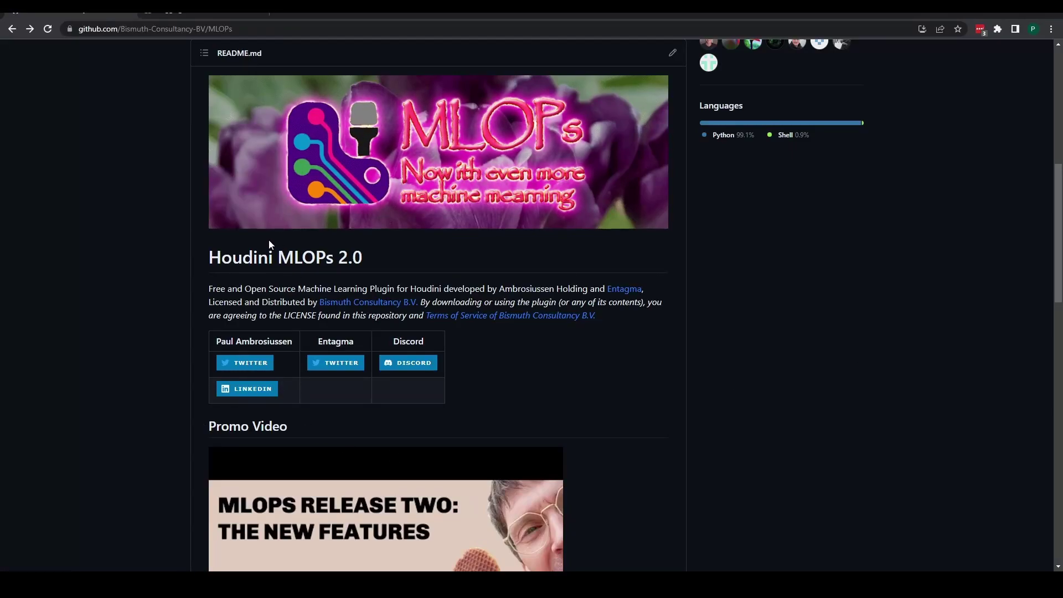
Highlight the MLOPs 2.0 README title, then scroll down to the 'Installing for Houdini' section.
{"action": "left_click_drag", "start_coordinate": [278, 257], "coordinate": [363, 257]}
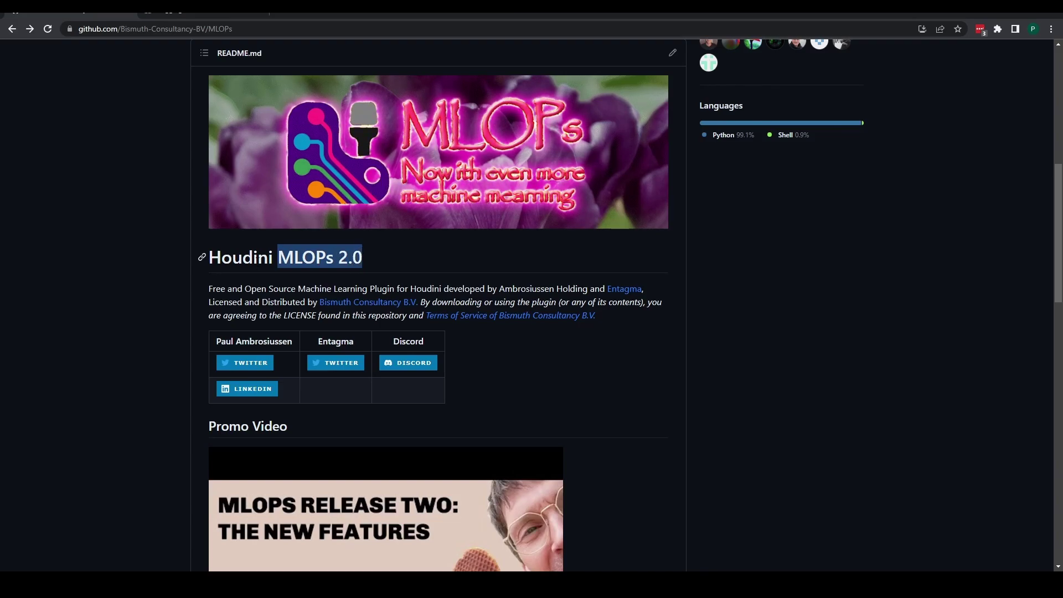
{"action": "left_click", "coordinate": [367, 257]}
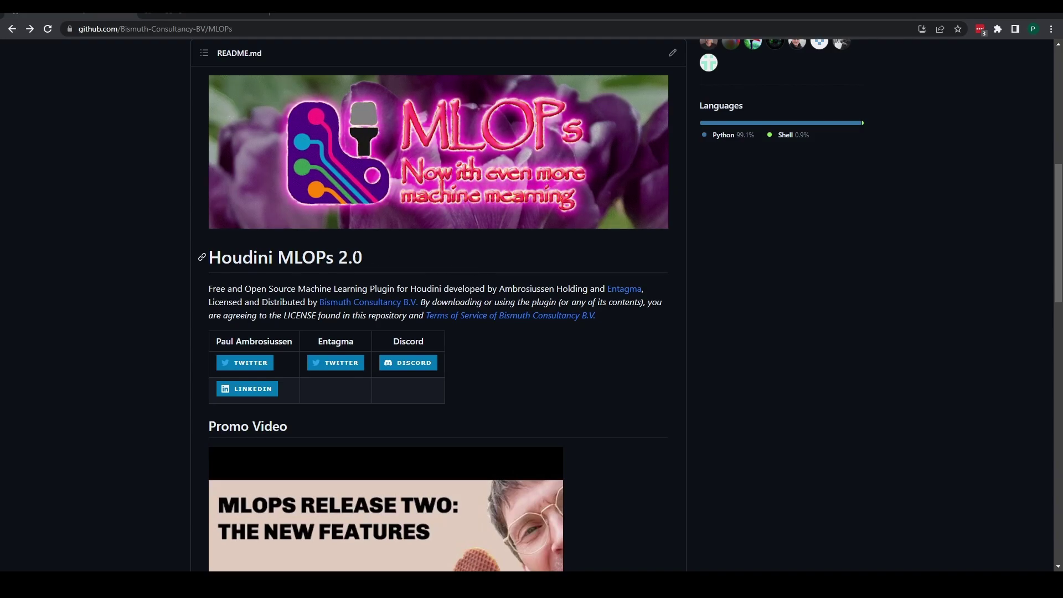
{"action": "scroll", "coordinate": [457, 270], "scroll_direction": "down", "scroll_amount": 8}
{"action": "scroll", "coordinate": [414, 410], "scroll_direction": "down", "scroll_amount": 3}
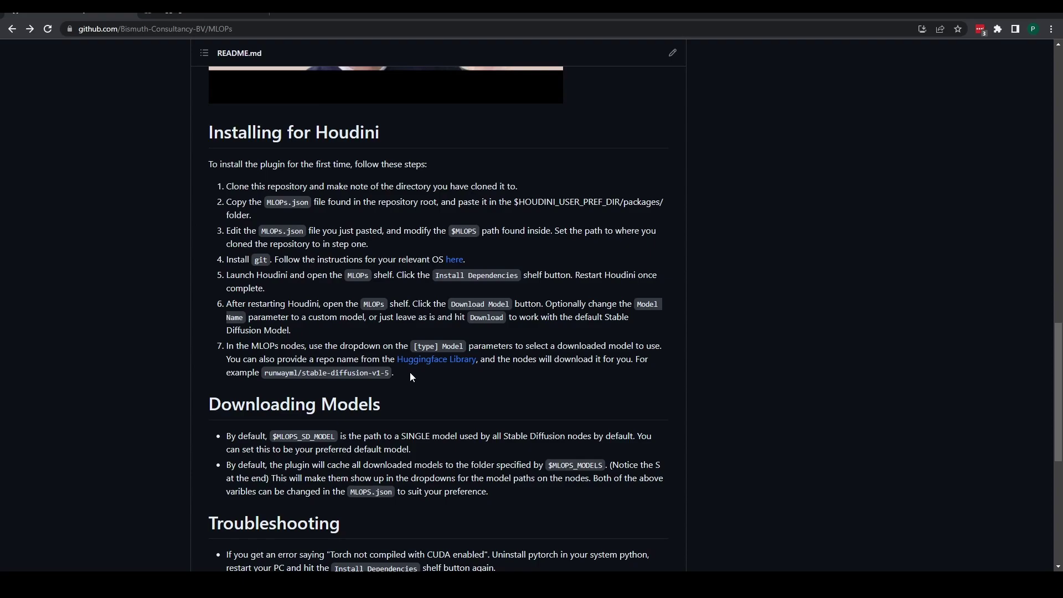
Highlight the seven numbered install steps, then scroll back up to the repository header and file list.
{"action": "left_click_drag", "start_coordinate": [410, 372], "coordinate": [225, 182]}
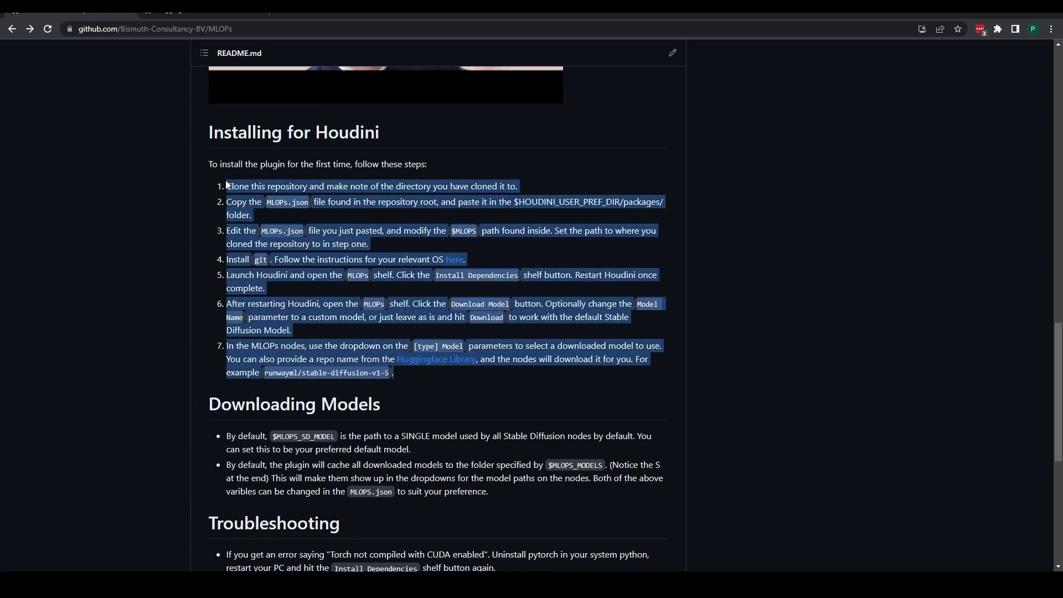
{"action": "left_click", "coordinate": [231, 197]}
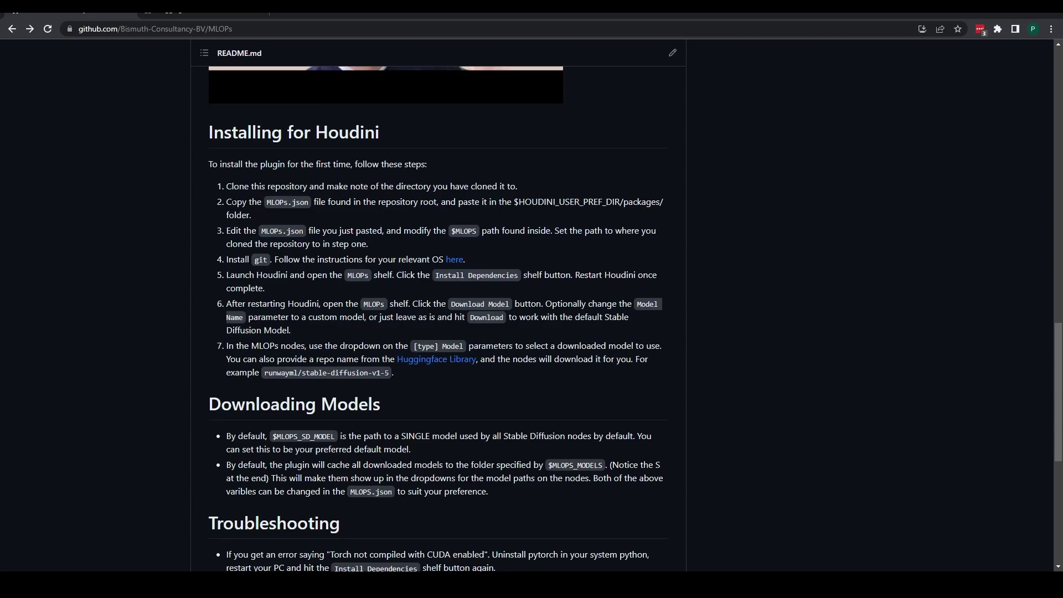
{"action": "scroll", "coordinate": [825, 393], "scroll_direction": "up", "scroll_amount": 20}
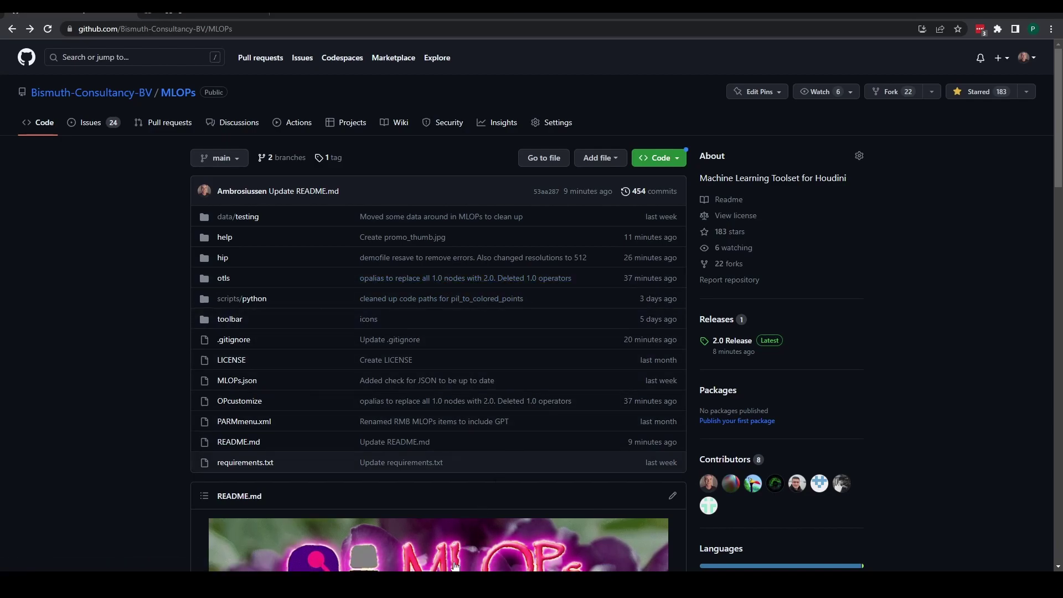
Bring the empty MLOPS2 Explorer window forward and place it beside the repository page.
{"action": "mouse_move", "coordinate": [408, 584]}
{"action": "left_click", "coordinate": [408, 522]}
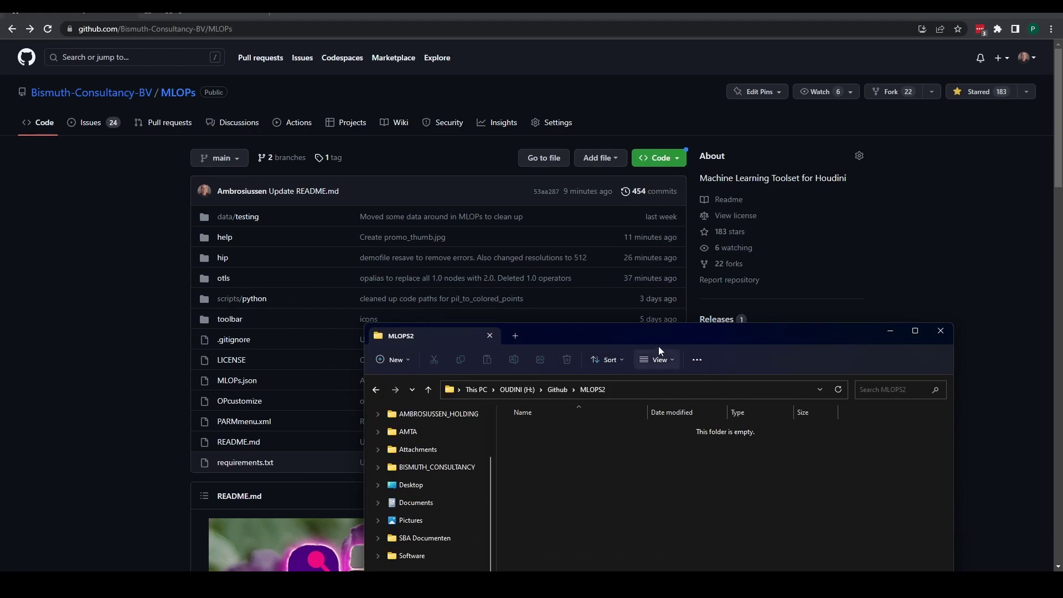
{"action": "left_click_drag", "start_coordinate": [659, 333], "coordinate": [657, 168]}
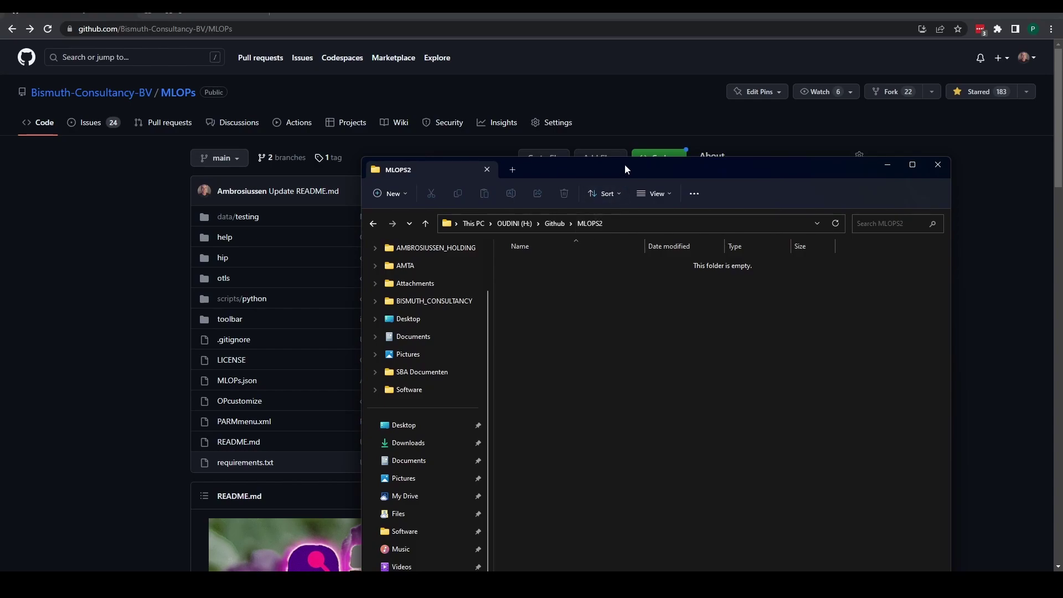
{"action": "left_click_drag", "start_coordinate": [625, 164], "coordinate": [683, 357]}
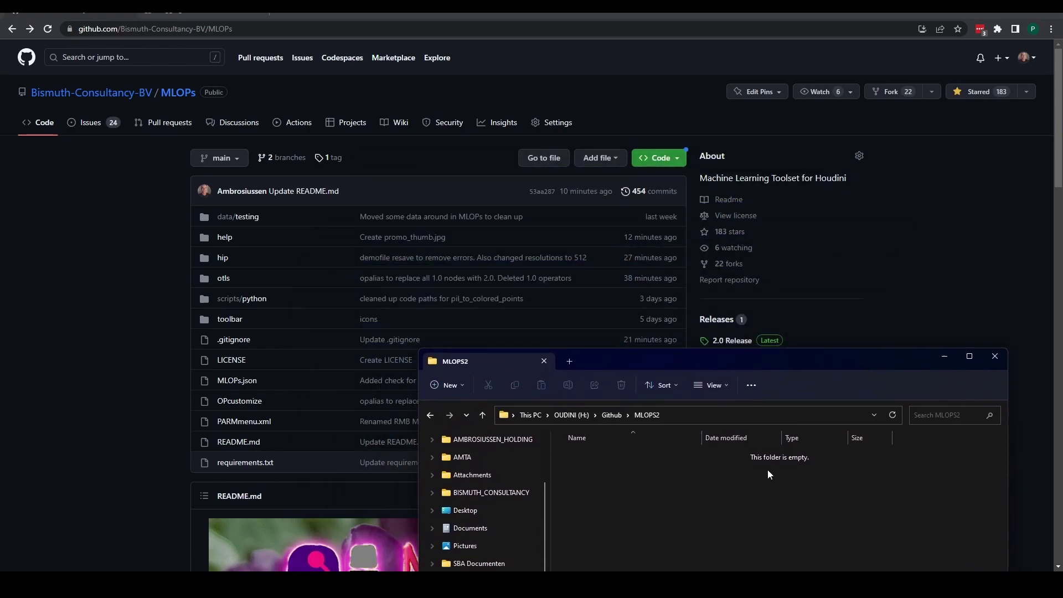
Open the green Code menu to show the MLOPs clone options.
{"action": "left_click", "coordinate": [668, 164]}
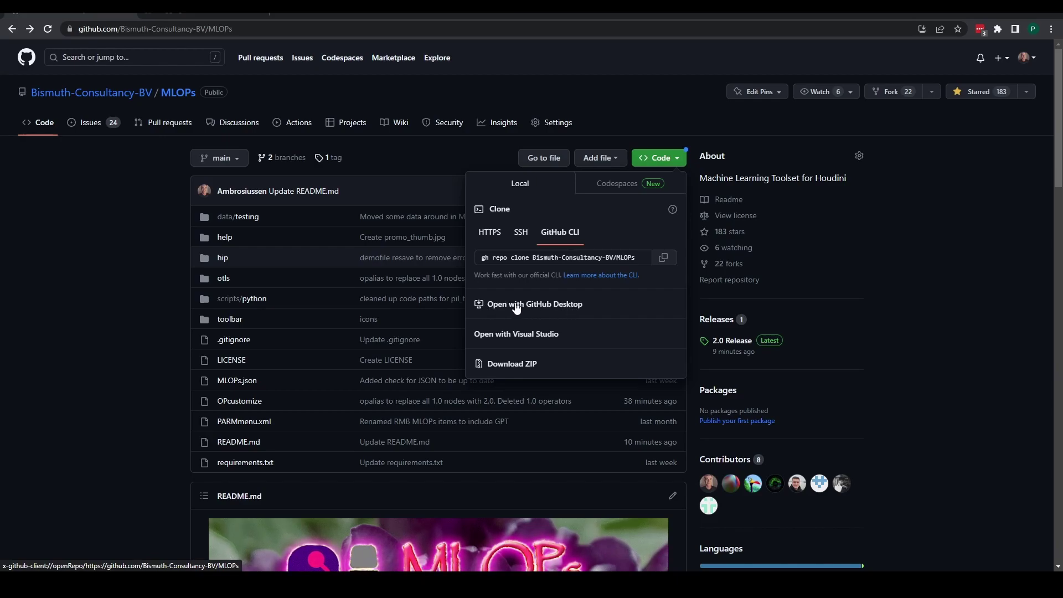
Clone MLOPs via GitHub Desktop into H:\Github\MLOPS2, removing the extra MLOPs subfolder from the path.
{"action": "left_click", "coordinate": [566, 306]}
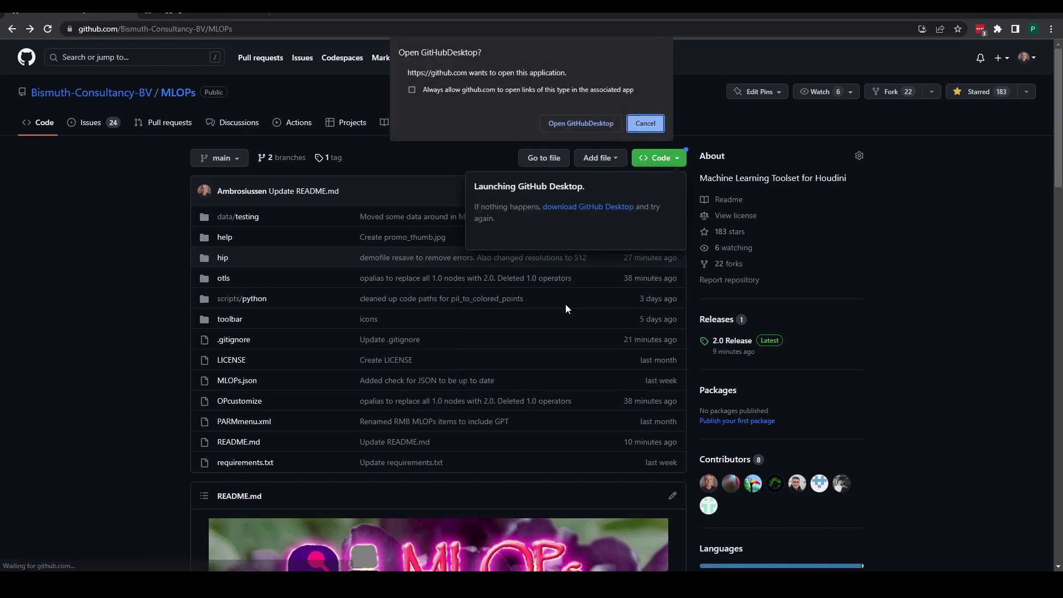
{"action": "left_click", "coordinate": [578, 122]}
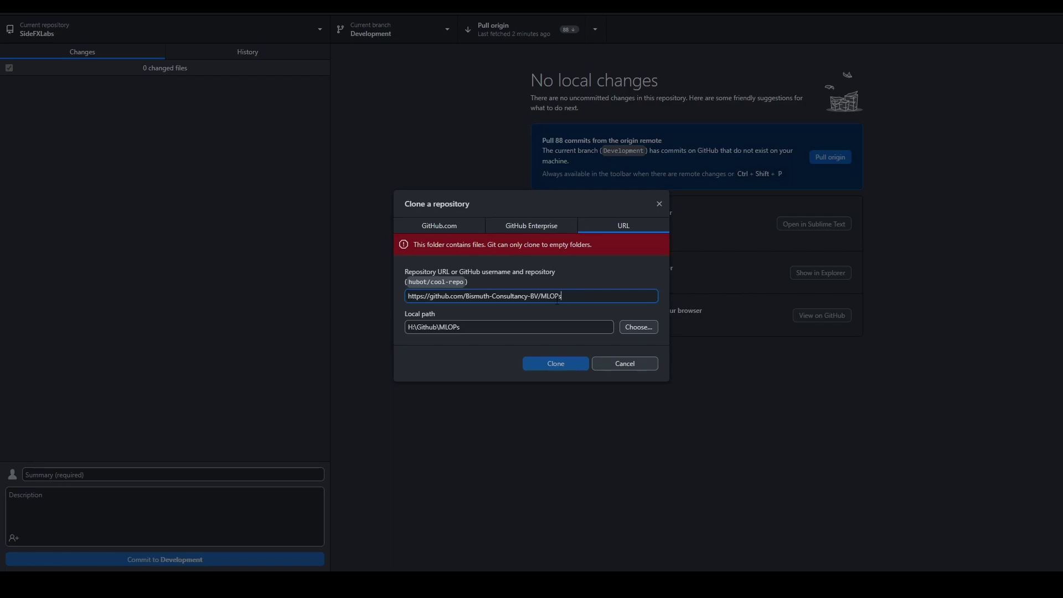
{"action": "left_click", "coordinate": [632, 332]}
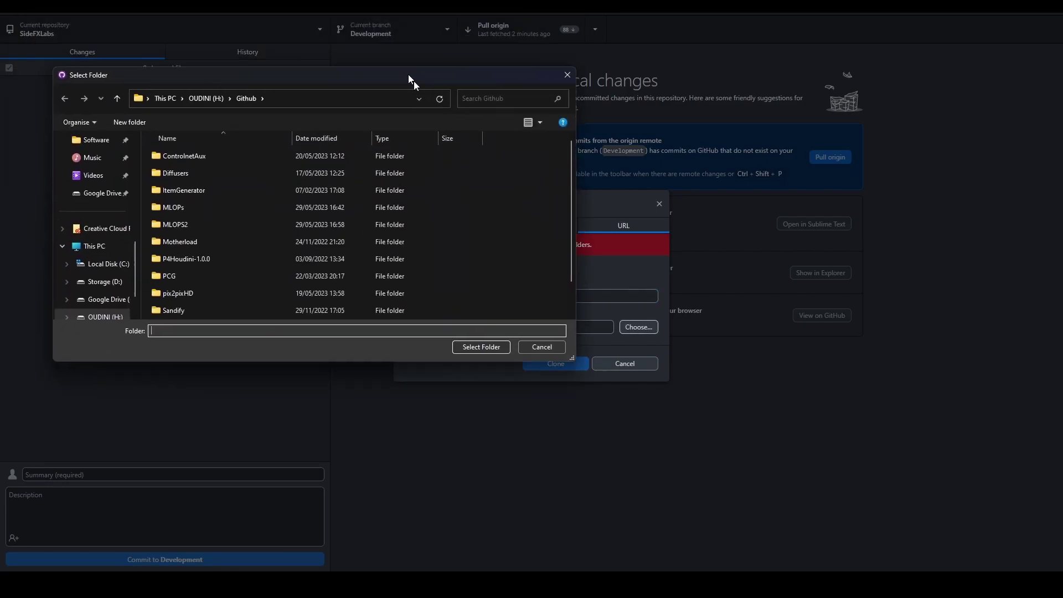
{"action": "scroll", "coordinate": [383, 281], "scroll_direction": "down", "scroll_amount": 1}
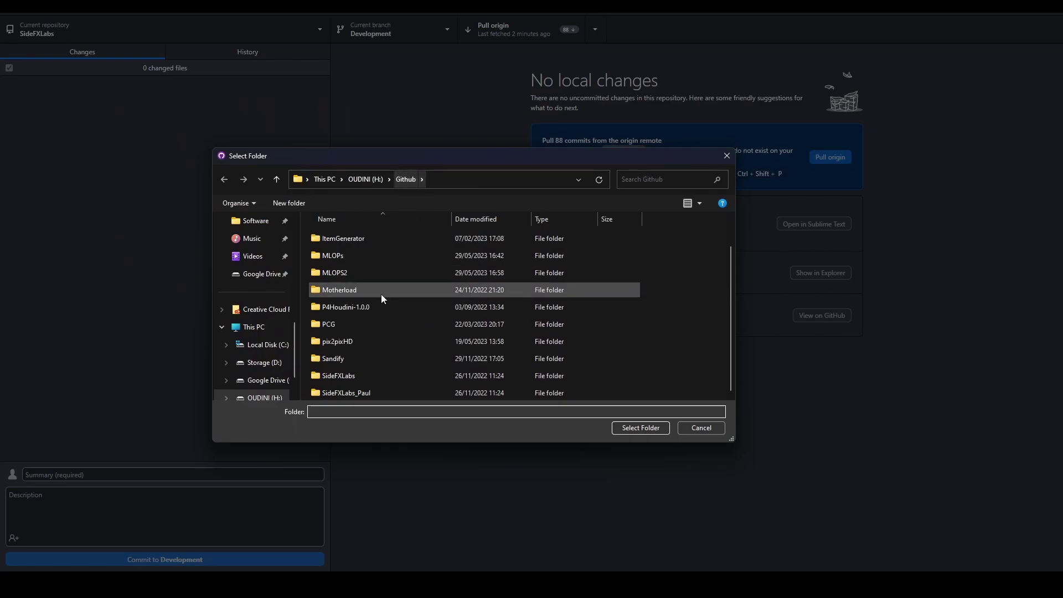
{"action": "left_click", "coordinate": [350, 271]}
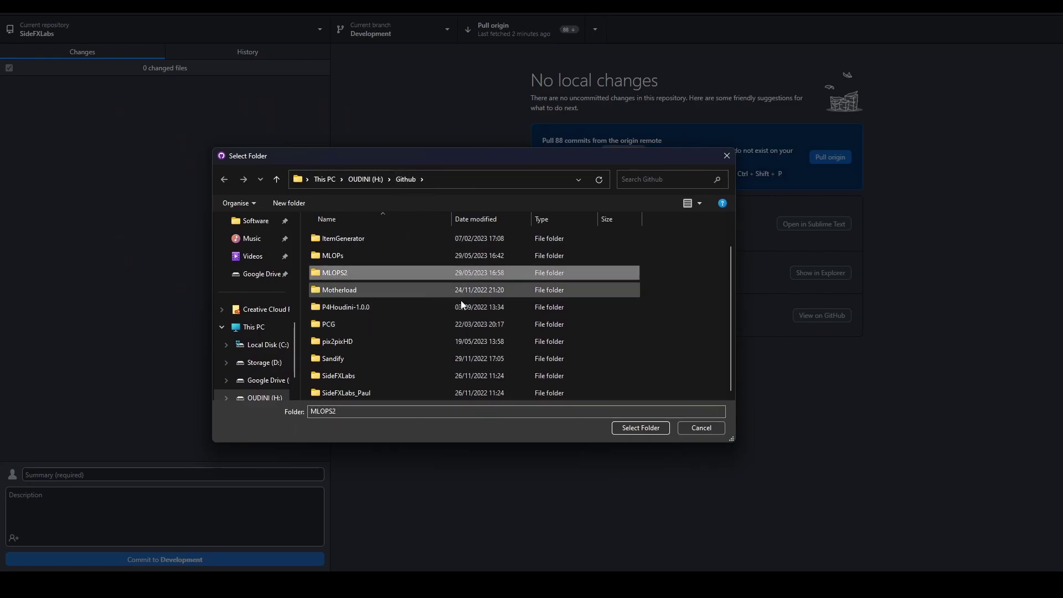
{"action": "left_click", "coordinate": [640, 428]}
{"action": "left_click_drag", "start_coordinate": [492, 321], "coordinate": [477, 319]}
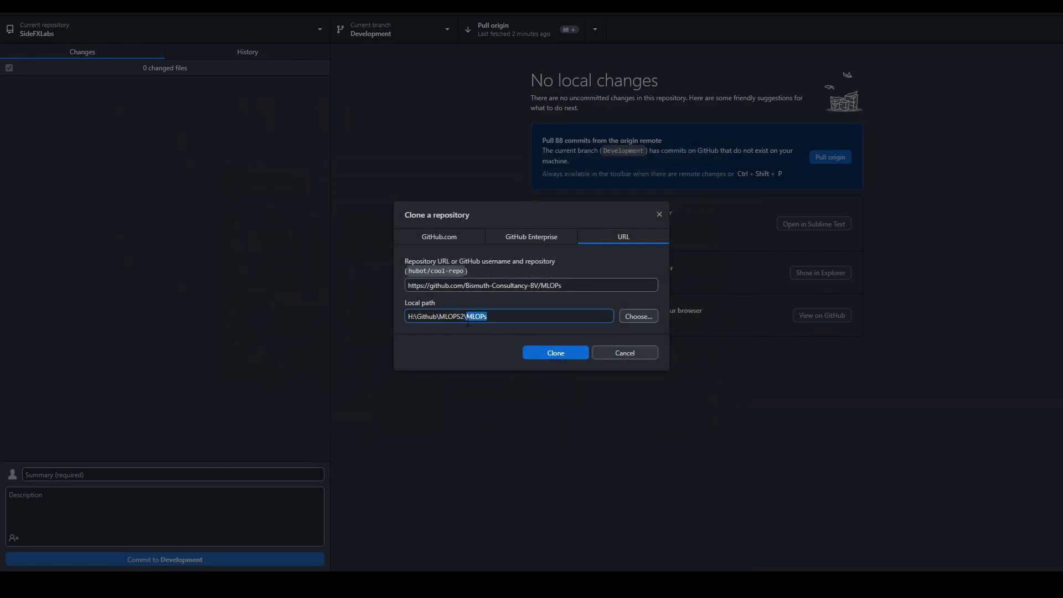
{"action": "key", "text": "BackSpace"}
{"action": "left_click", "coordinate": [565, 353]}
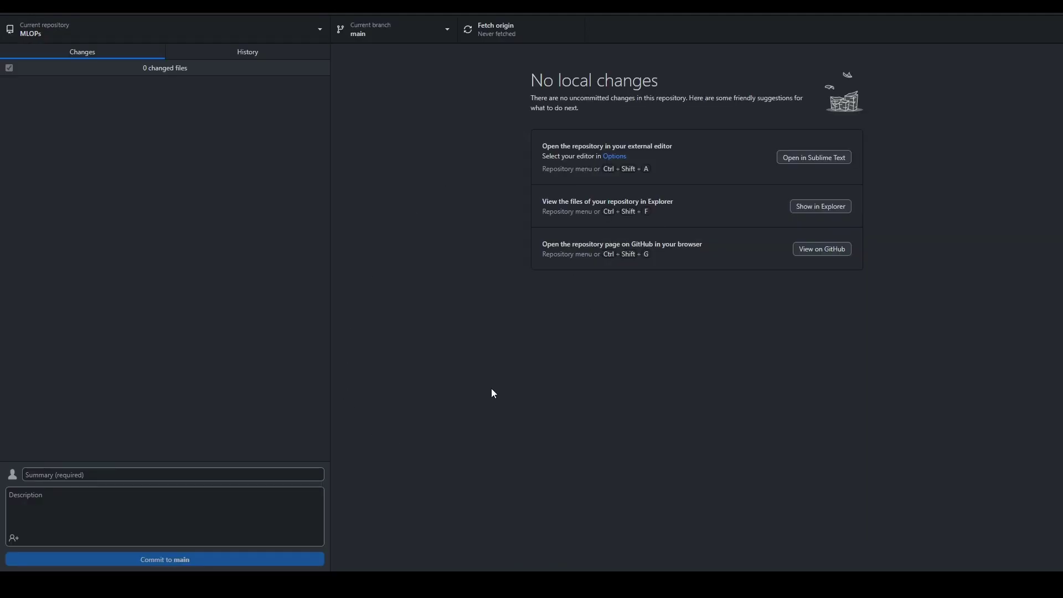
Bring the MLOPS2 window up, review the cloned files and open the data folder.
{"action": "mouse_move", "coordinate": [434, 584]}
{"action": "left_click", "coordinate": [404, 534]}
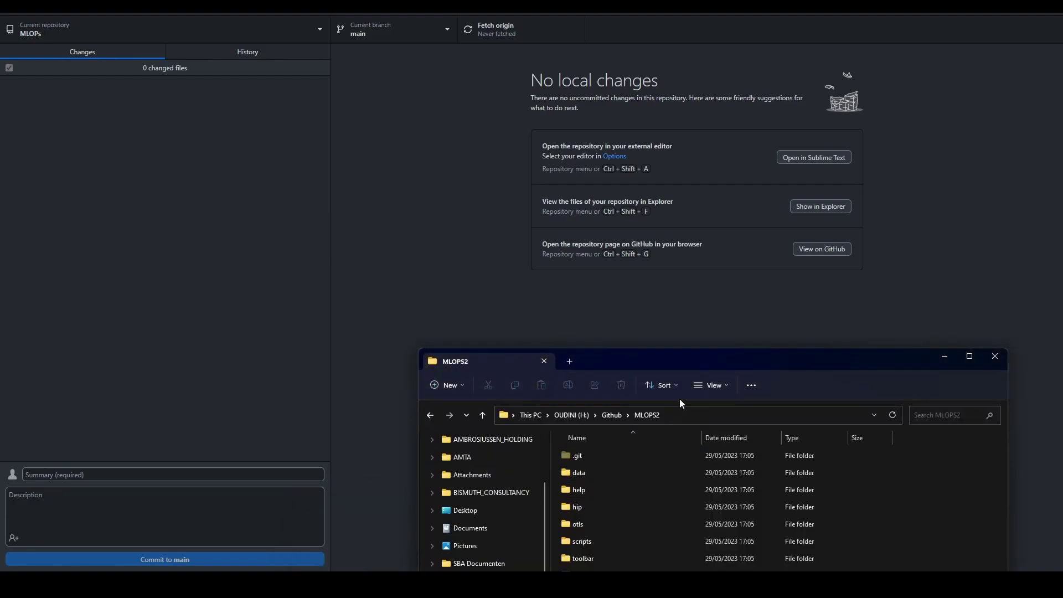
{"action": "left_click_drag", "start_coordinate": [698, 358], "coordinate": [699, 88]}
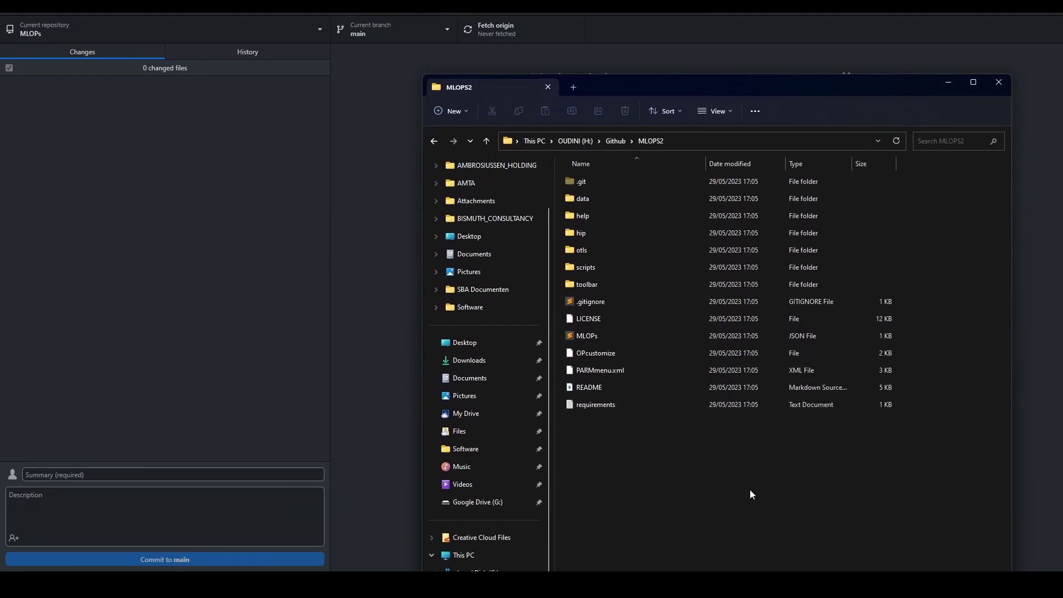
{"action": "left_click_drag", "start_coordinate": [752, 492], "coordinate": [570, 181]}
{"action": "left_click", "coordinate": [653, 487]}
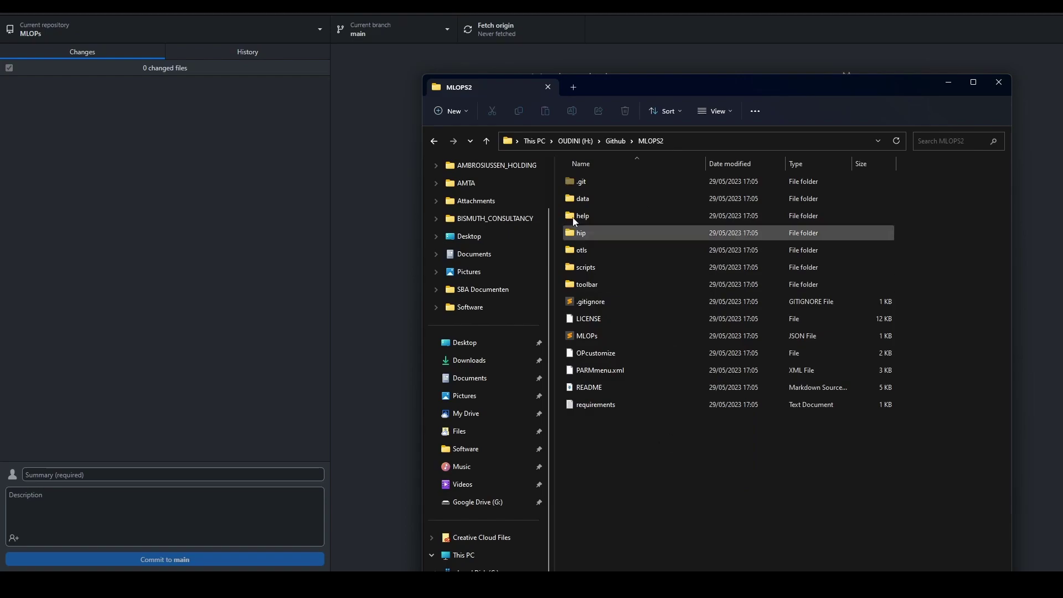
{"action": "double_click", "coordinate": [608, 202]}
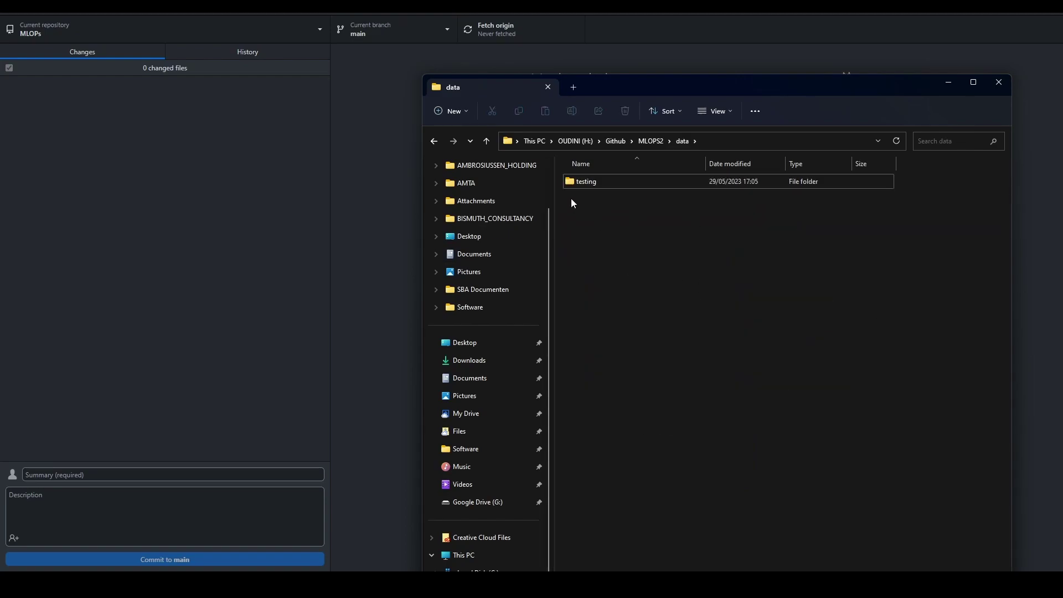
{"action": "left_click_drag", "start_coordinate": [572, 200], "coordinate": [731, 357]}
{"action": "left_click_drag", "start_coordinate": [812, 452], "coordinate": [698, 338]}
Return to MLOPS2, select and clear all items, and look inside the hip example-scenes folder.
{"action": "left_click", "coordinate": [651, 141]}
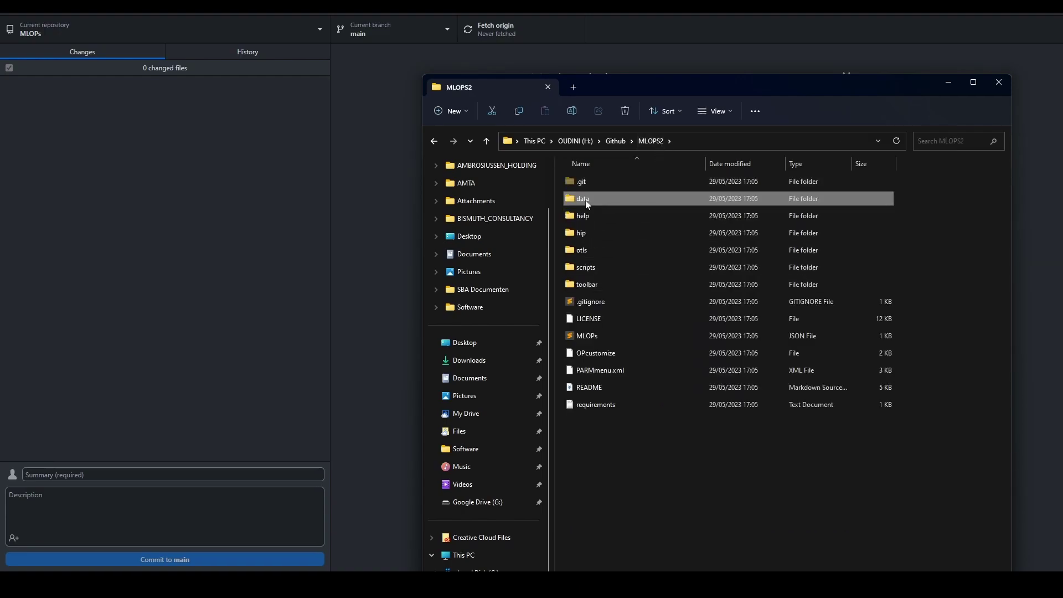
{"action": "scroll", "coordinate": [517, 318], "scroll_direction": "up", "scroll_amount": 1}
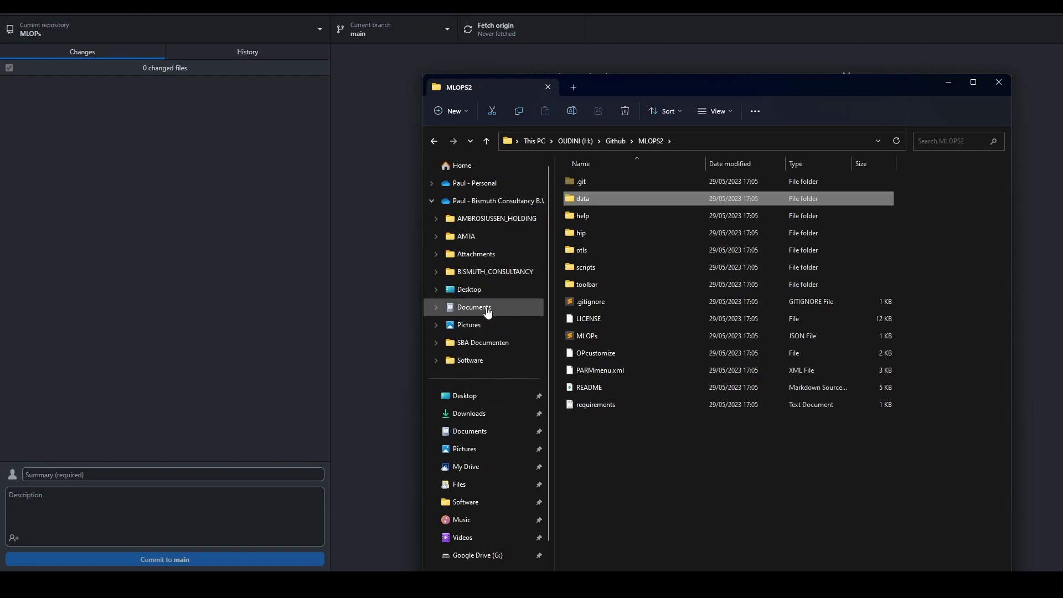
{"action": "left_click_drag", "start_coordinate": [931, 446], "coordinate": [570, 181]}
{"action": "left_click", "coordinate": [720, 476]}
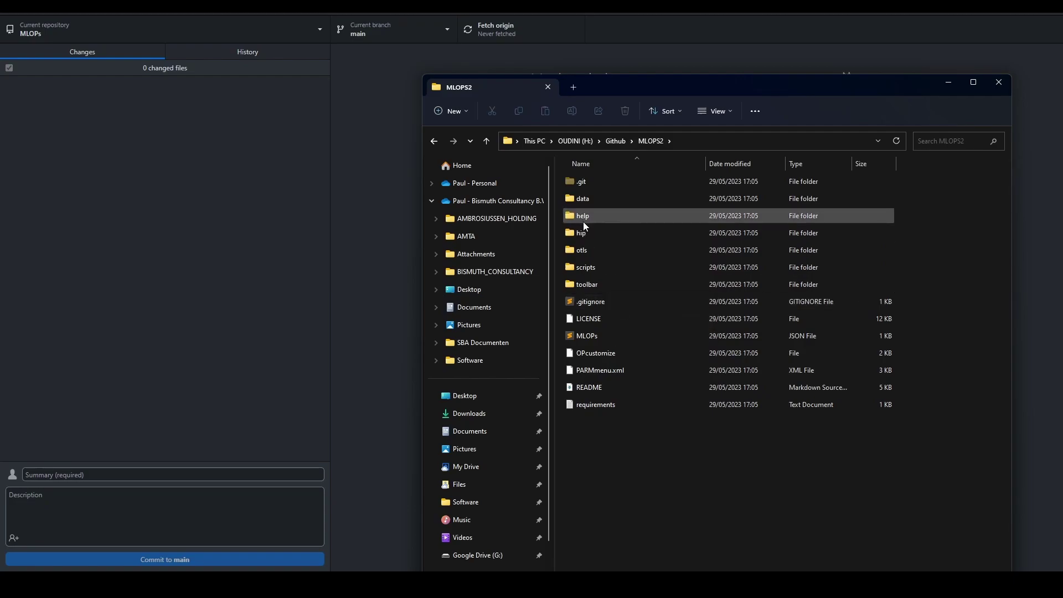
{"action": "double_click", "coordinate": [596, 234]}
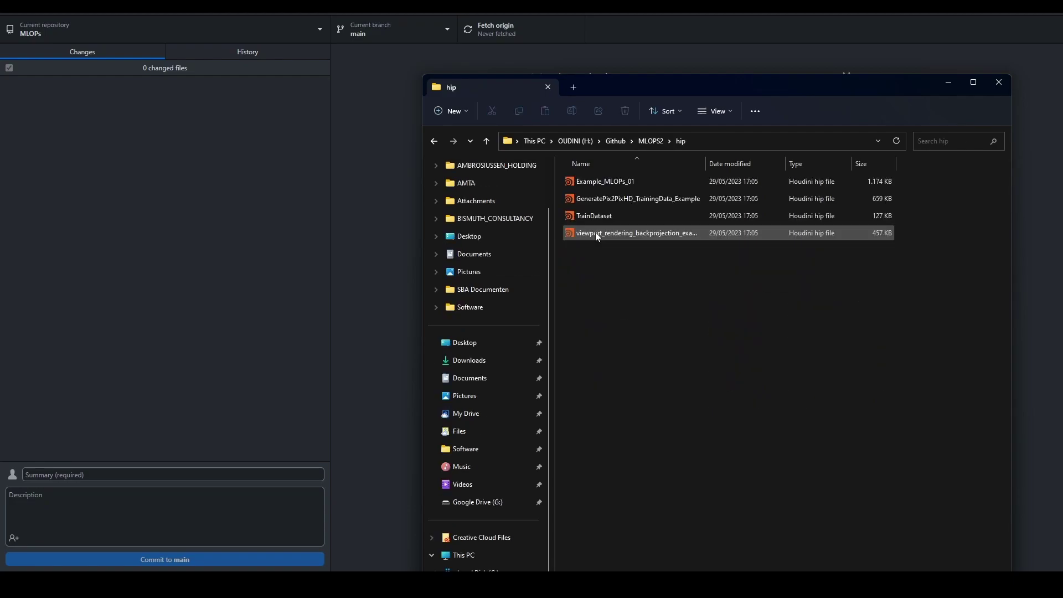
{"action": "left_click", "coordinate": [653, 143]}
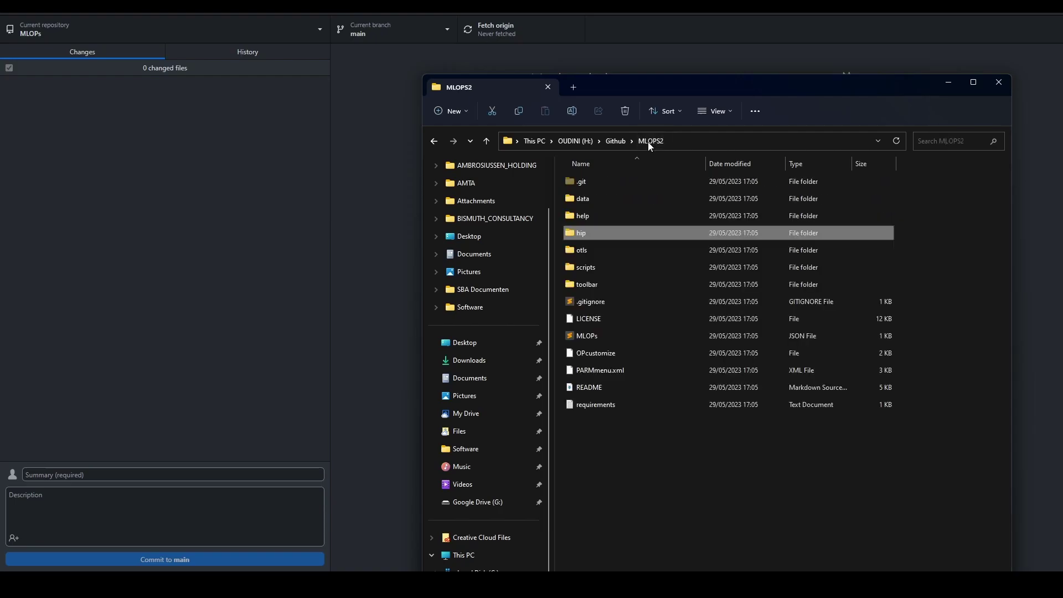
Browse the otls and scripts > python folders, then return to MLOPS2 and highlight its top-level files.
{"action": "double_click", "coordinate": [590, 248]}
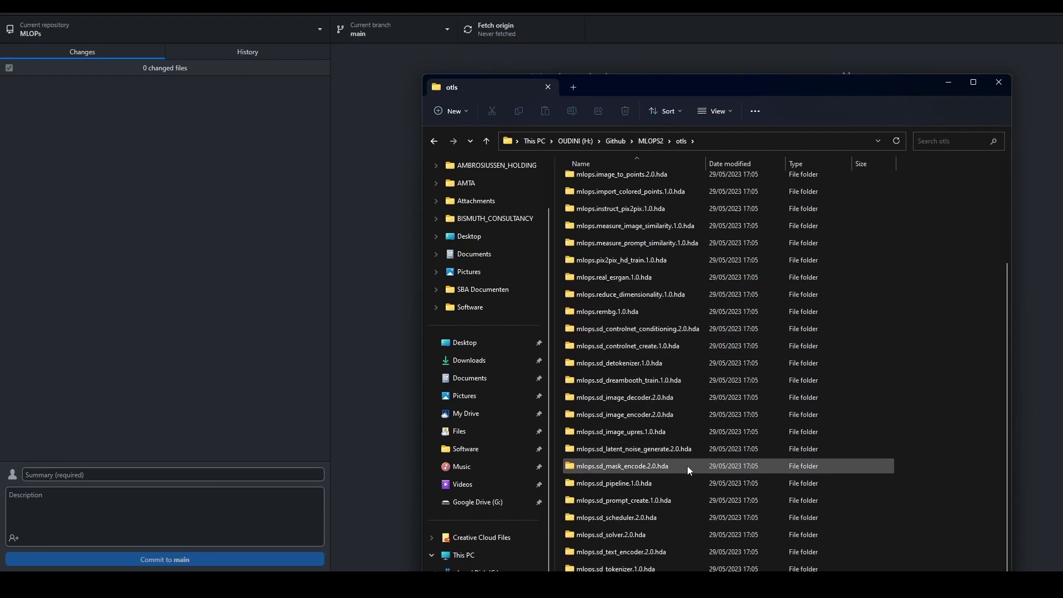
{"action": "left_click", "coordinate": [649, 141]}
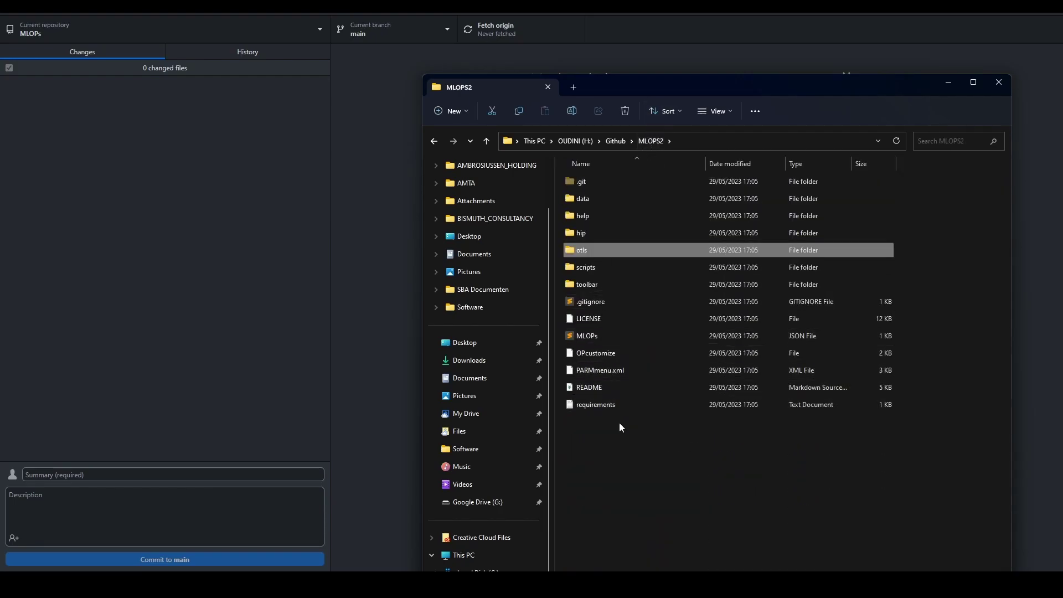
{"action": "double_click", "coordinate": [589, 269]}
{"action": "double_click", "coordinate": [598, 181]}
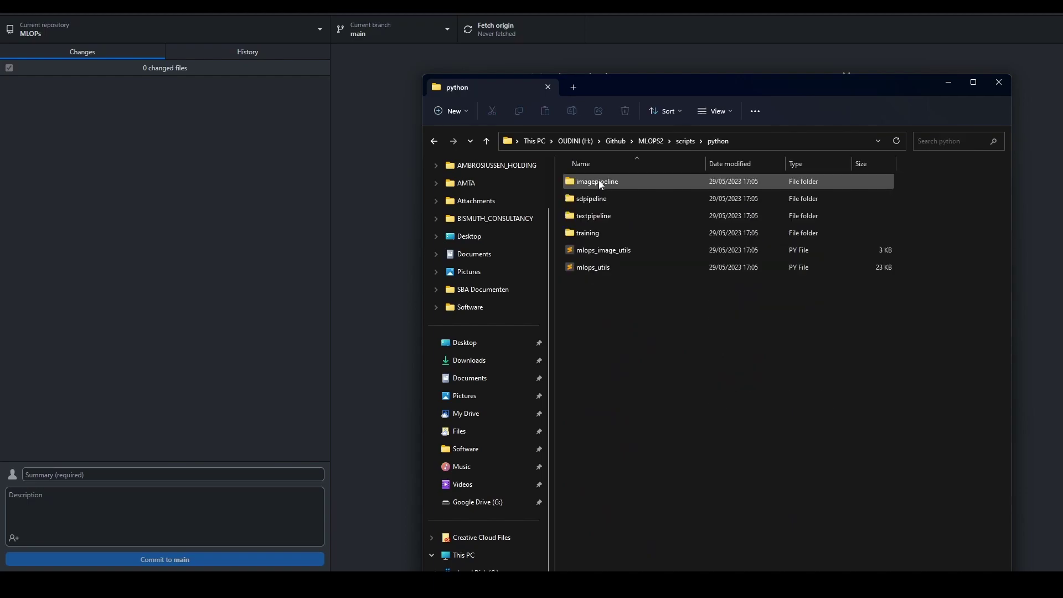
{"action": "left_click", "coordinate": [687, 141]}
{"action": "left_click", "coordinate": [653, 141]}
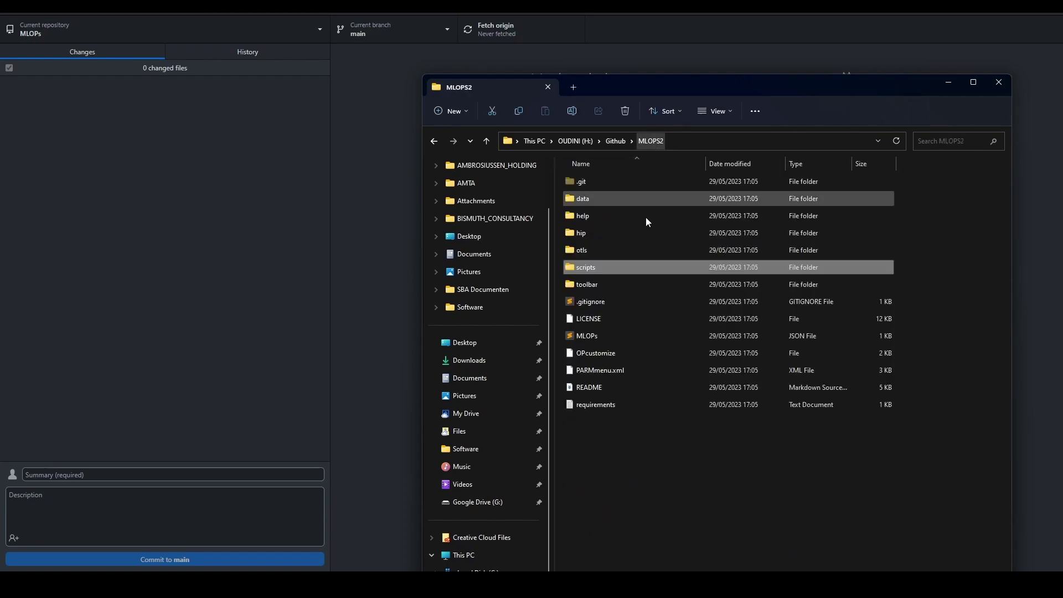
{"action": "left_click", "coordinate": [627, 448]}
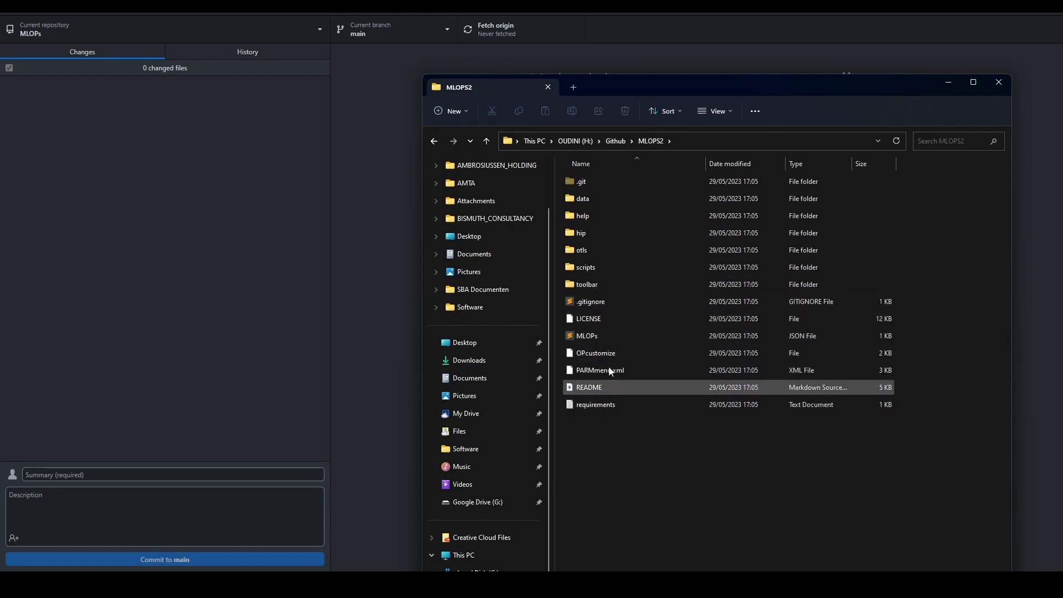
{"action": "left_click_drag", "start_coordinate": [736, 451], "coordinate": [578, 317]}
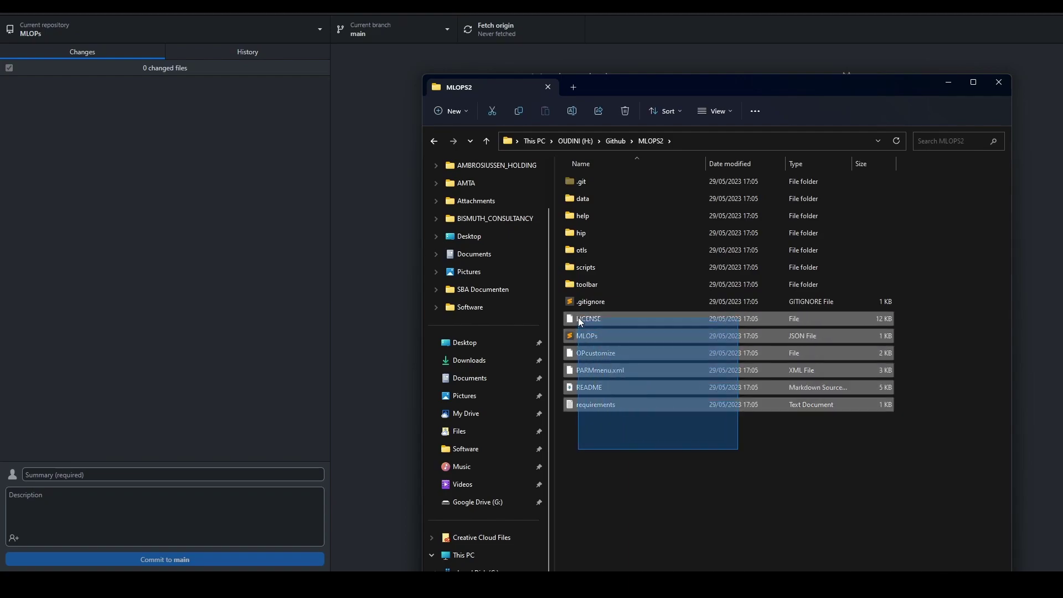
{"action": "left_click", "coordinate": [639, 427]}
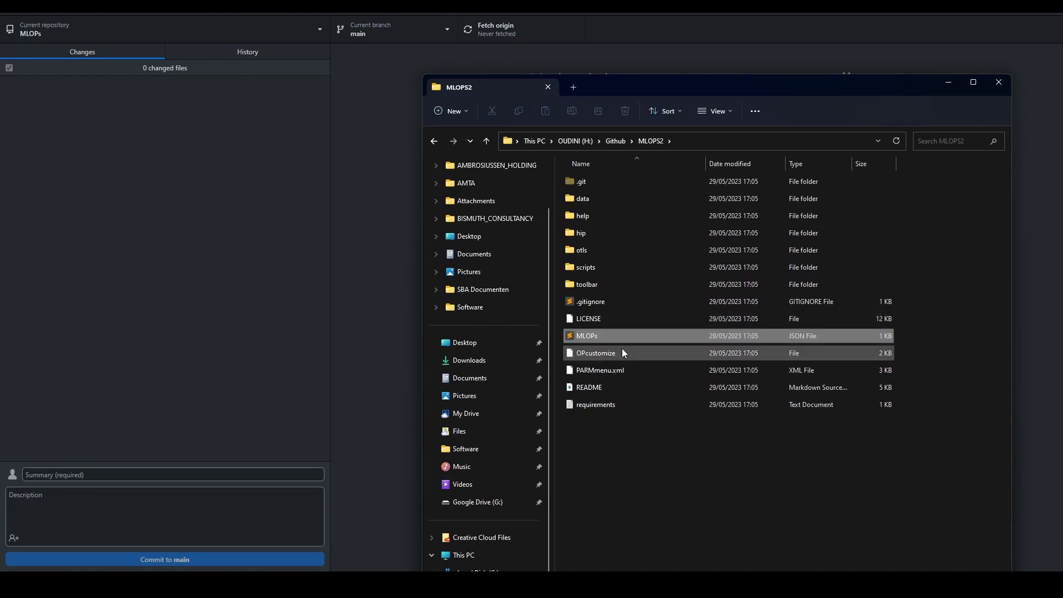
Take MLOPs.json from MLOPS2 over to Documents > houdini19.5 > packages.
{"action": "left_click", "coordinate": [658, 337]}
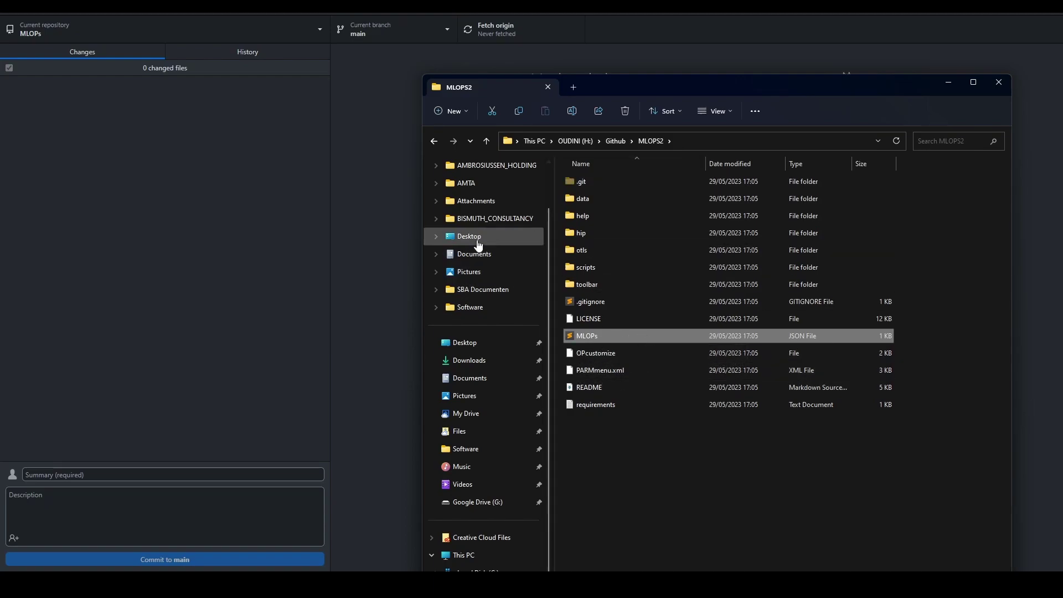
{"action": "left_click", "coordinate": [483, 256]}
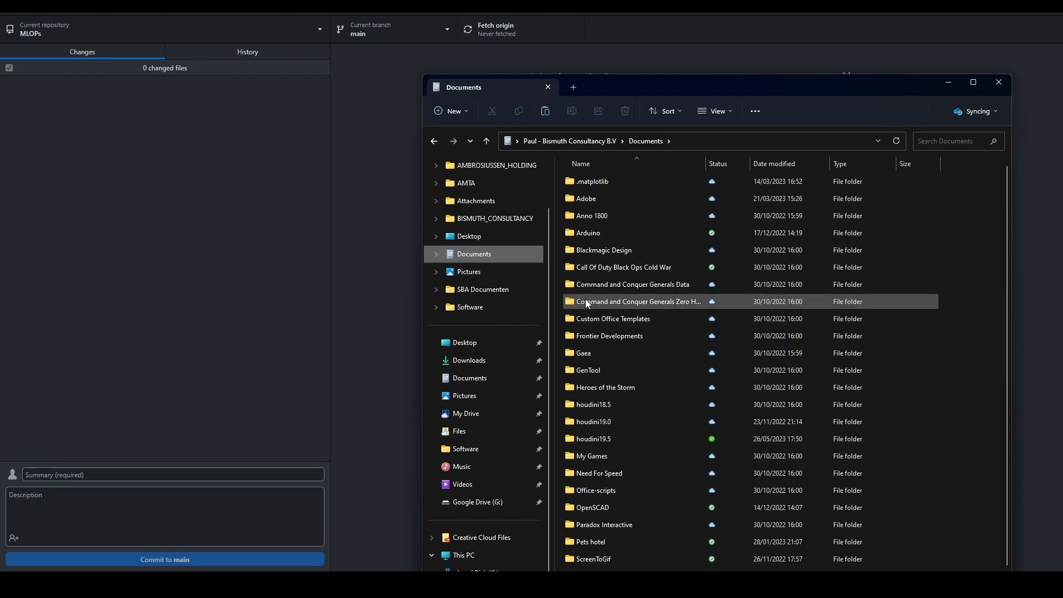
{"action": "double_click", "coordinate": [603, 439]}
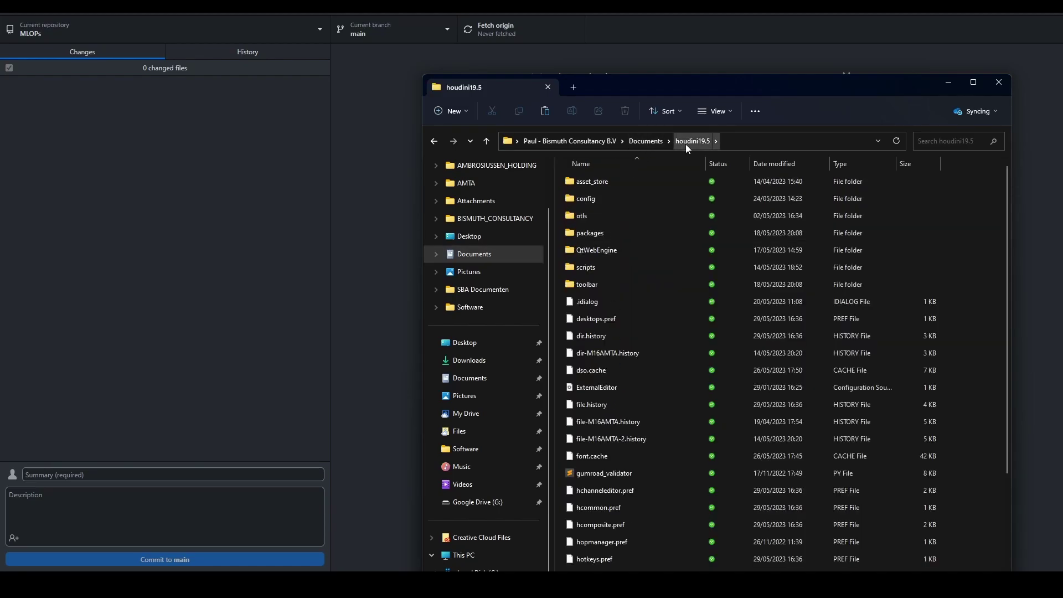
{"action": "left_click", "coordinate": [603, 236]}
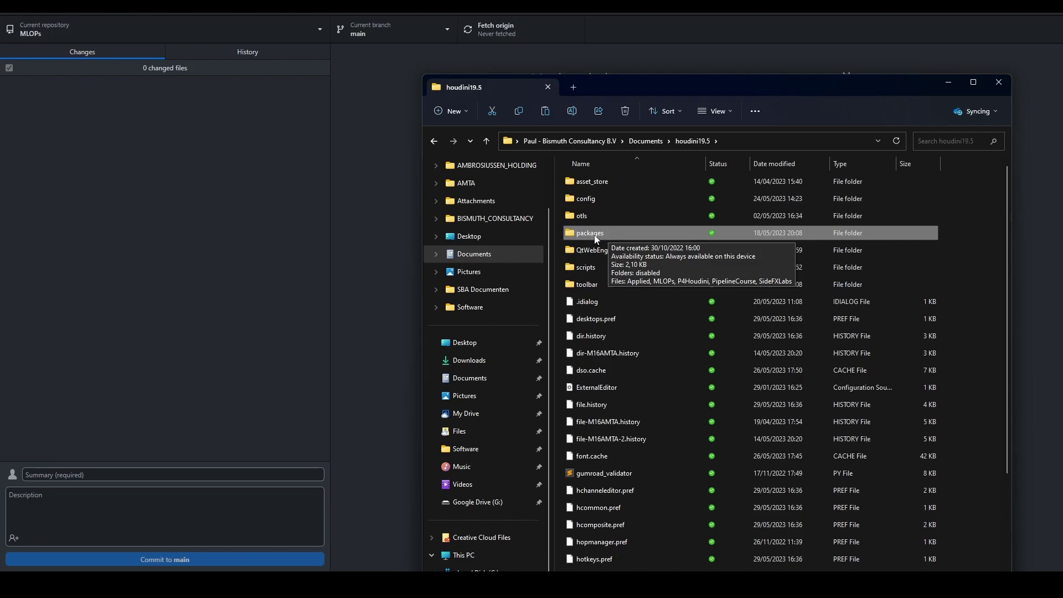
{"action": "double_click", "coordinate": [595, 235]}
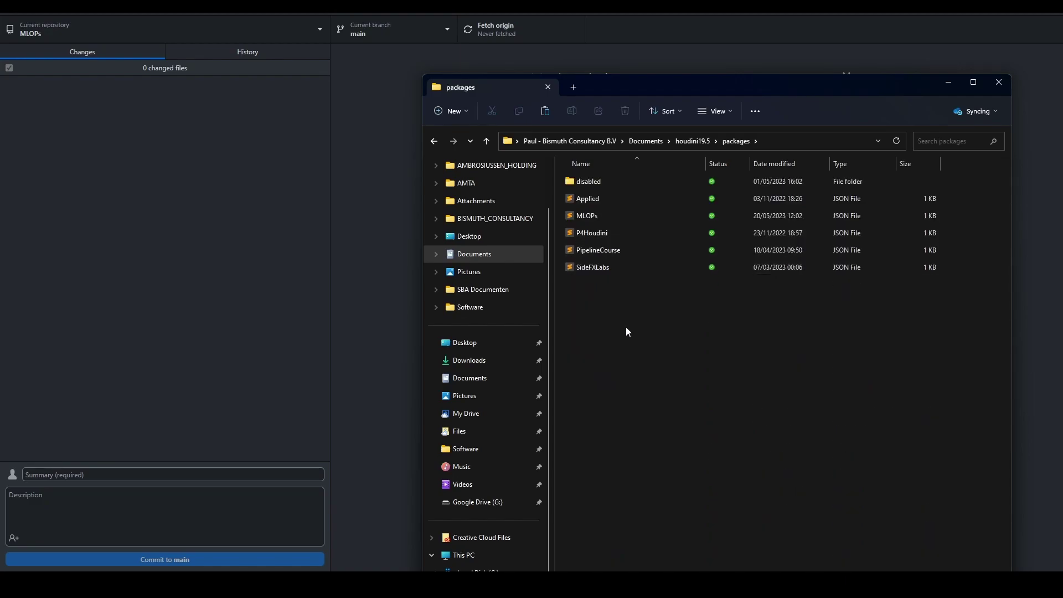
Paste MLOPs.json, replacing the existing package file, and open it in Sublime Text.
{"action": "key", "text": "ctrl+v"}
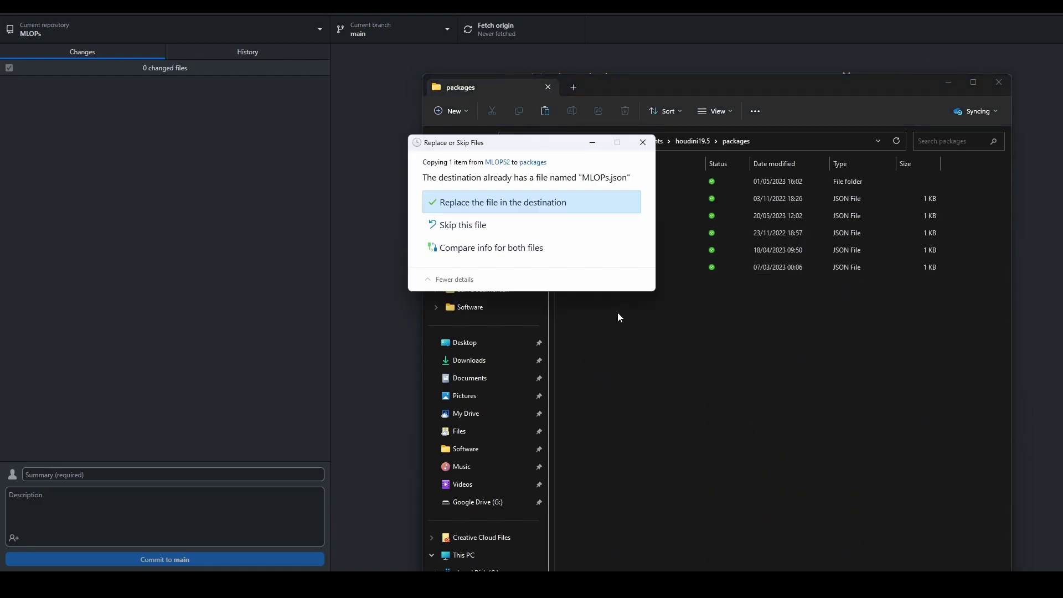
{"action": "left_click", "coordinate": [560, 206]}
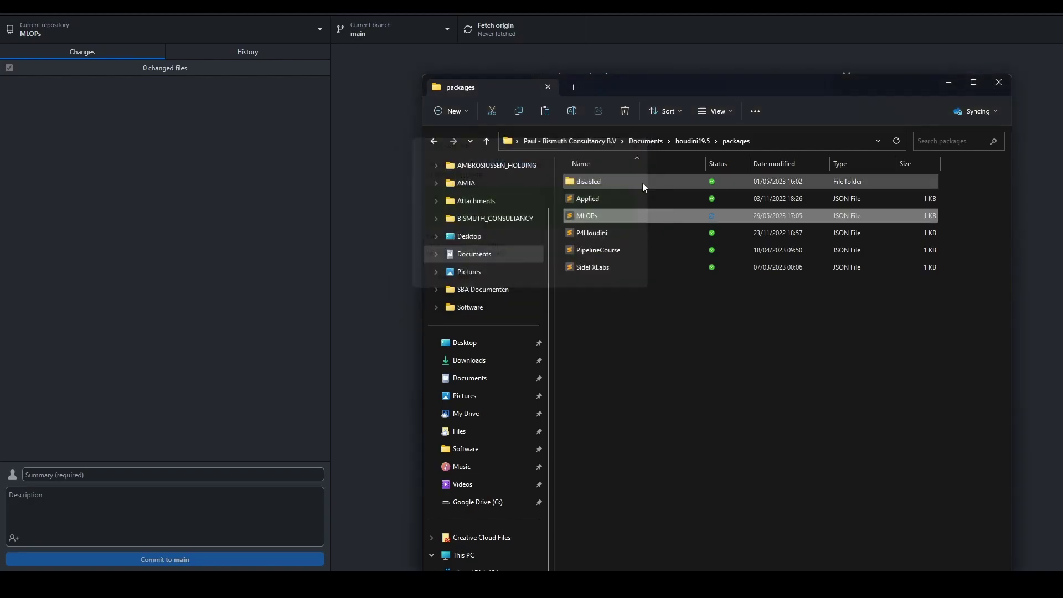
{"action": "double_click", "coordinate": [589, 217]}
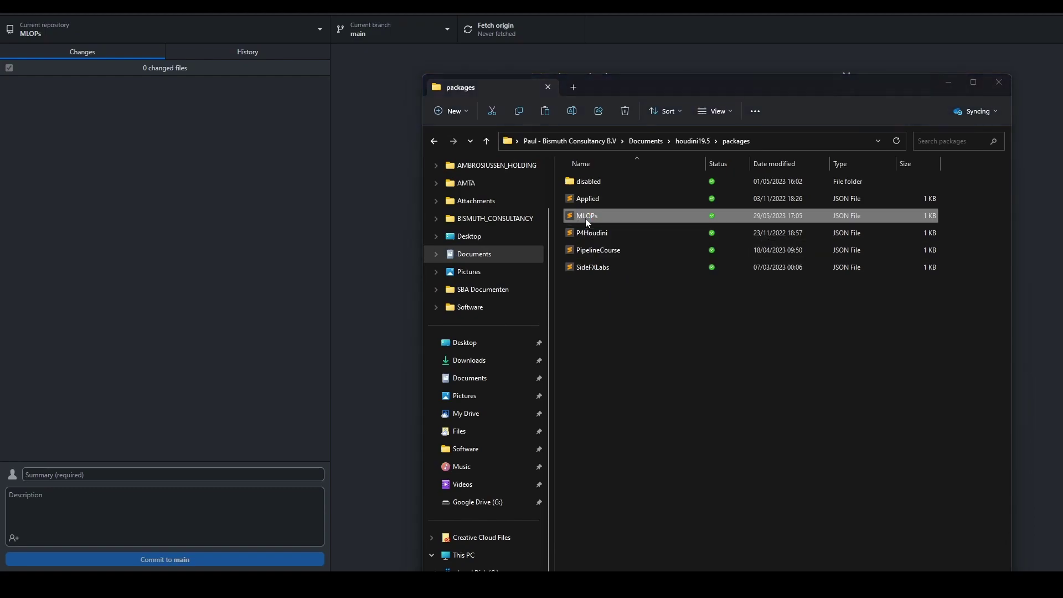
{"action": "left_click_drag", "start_coordinate": [522, 293], "coordinate": [534, 88]}
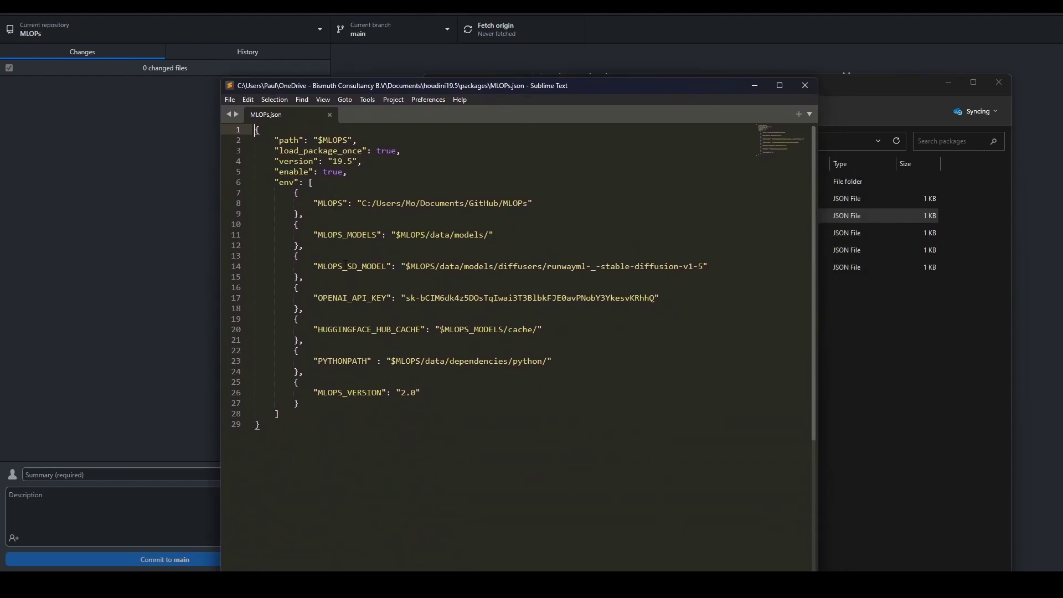
{"action": "left_click_drag", "start_coordinate": [535, 95], "coordinate": [517, 123]}
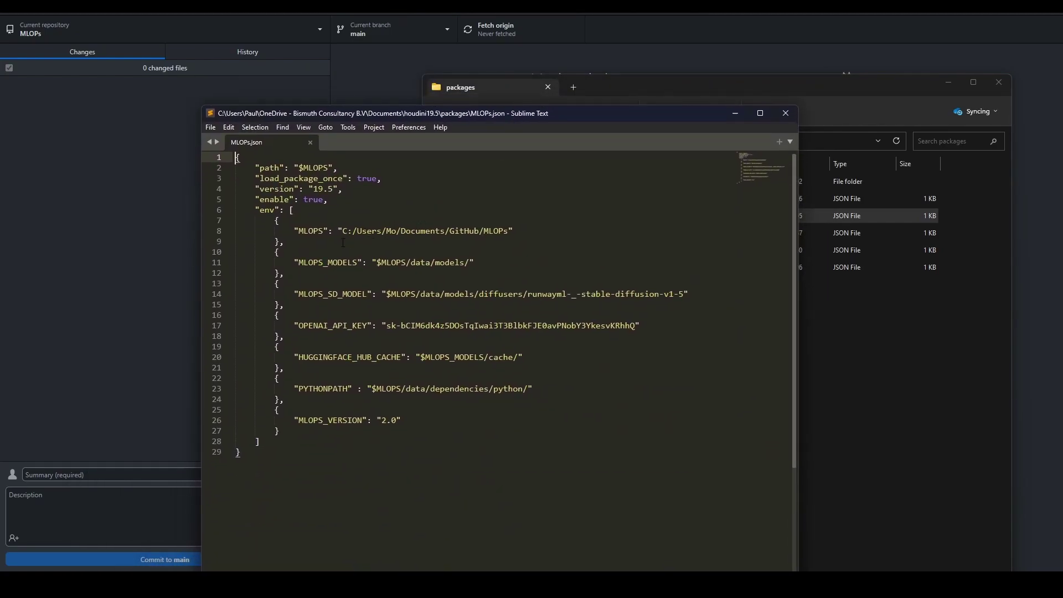
{"action": "double_click", "coordinate": [311, 232]}
{"action": "left_click", "coordinate": [303, 231]}
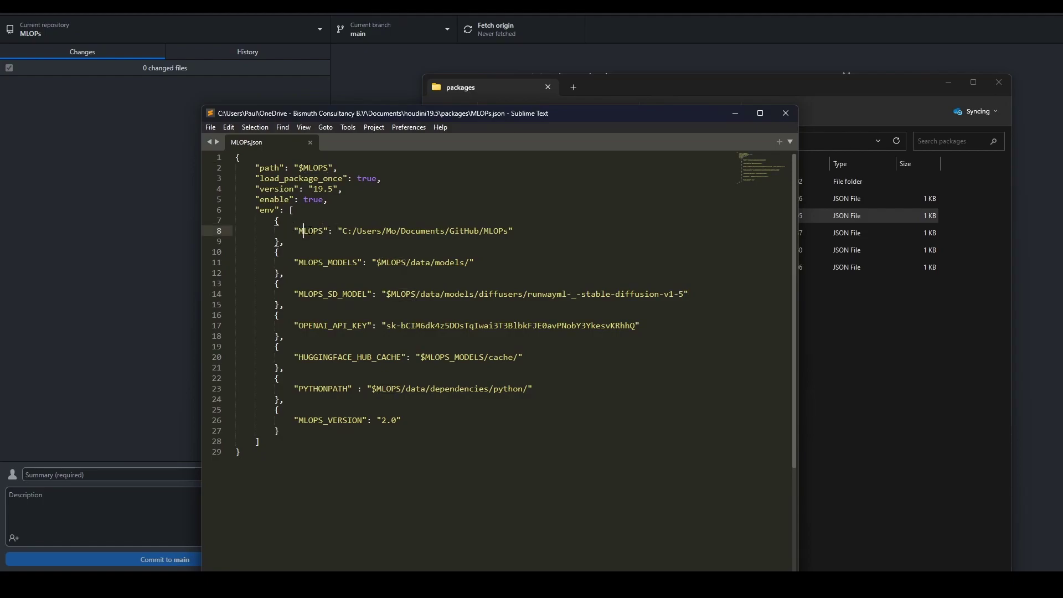
{"action": "double_click", "coordinate": [310, 232]}
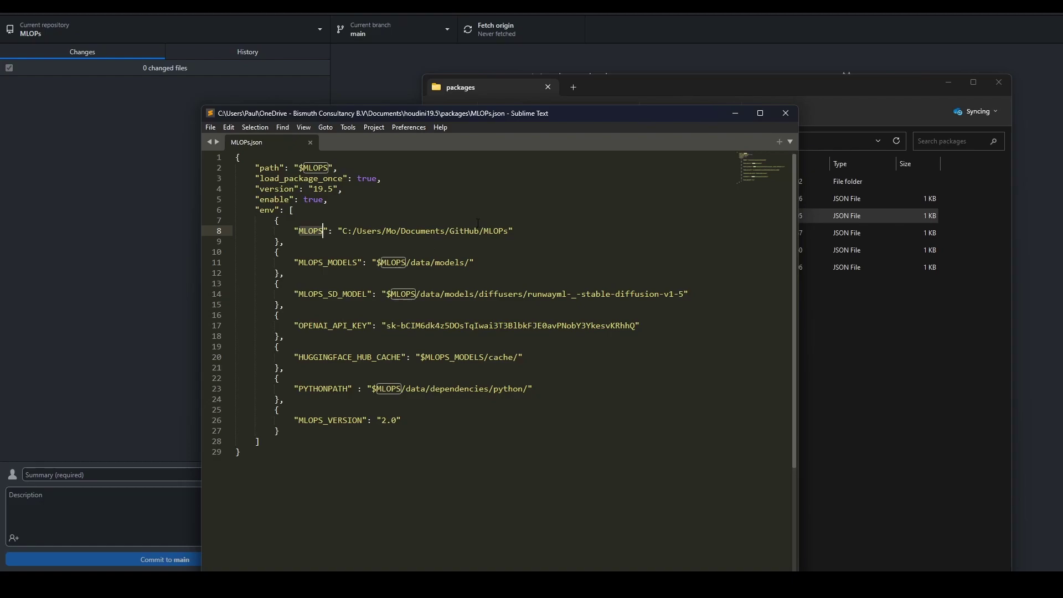
{"action": "left_click_drag", "start_coordinate": [529, 121], "coordinate": [477, 72]}
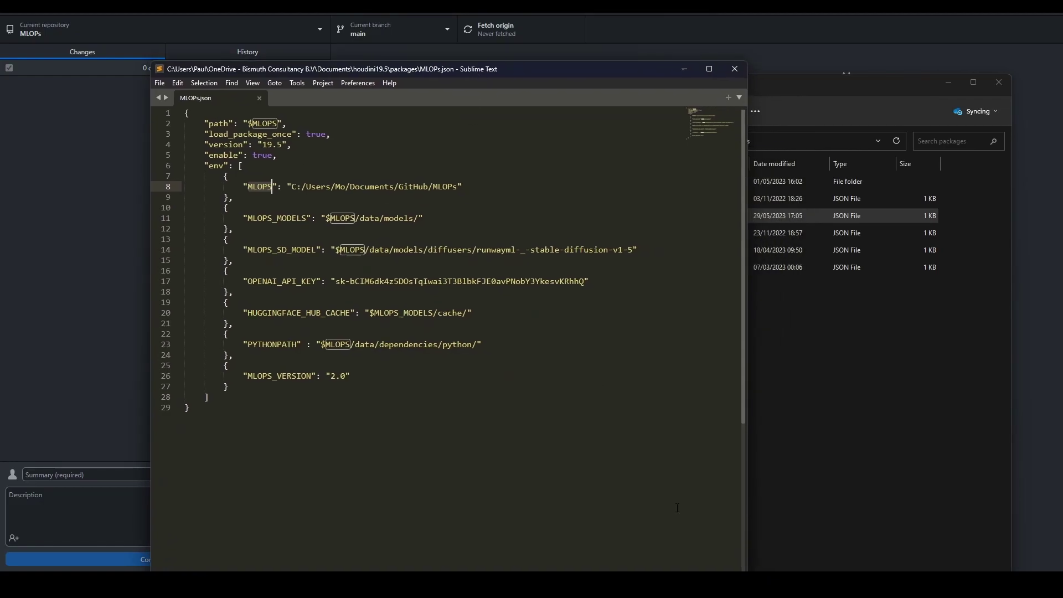
{"action": "mouse_move", "coordinate": [704, 587]}
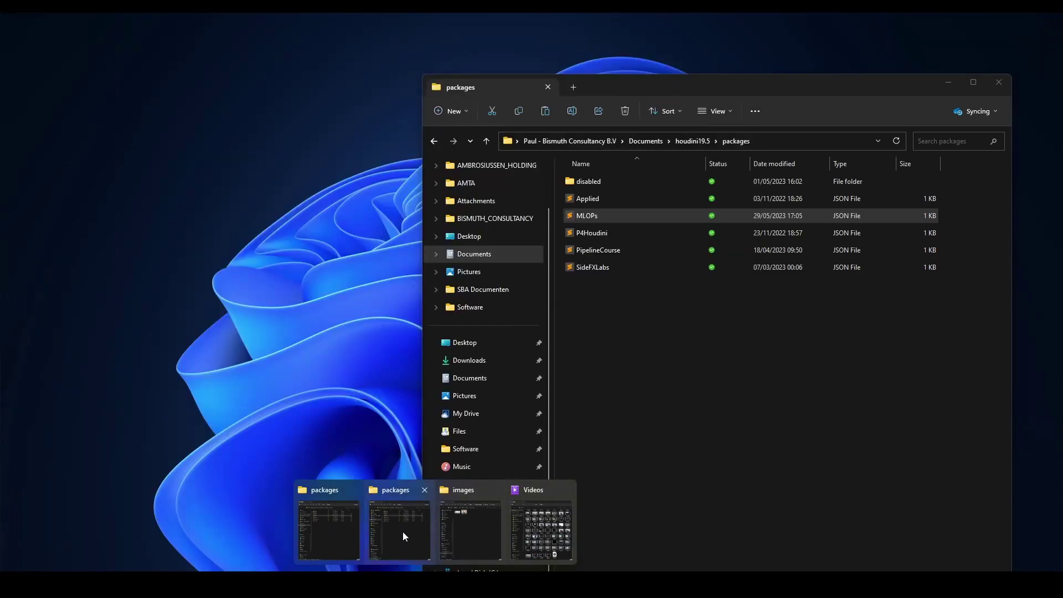
Navigate Explorer to H:\Github\MLOPS2 and select its address-bar path for copying.
{"action": "left_click", "coordinate": [404, 531]}
{"action": "left_click_drag", "start_coordinate": [605, 89], "coordinate": [675, 31]}
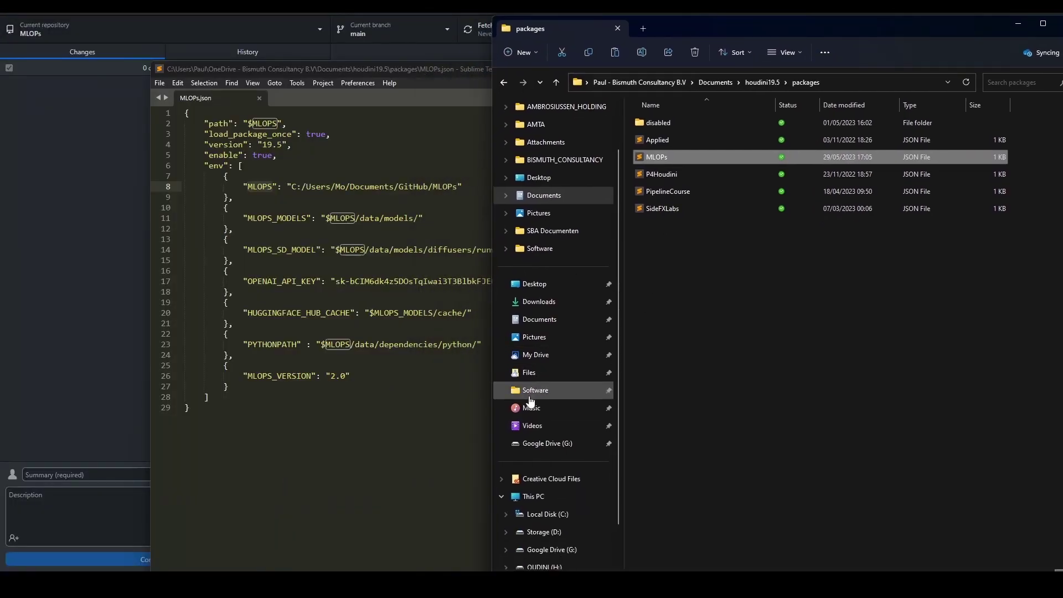
{"action": "scroll", "coordinate": [530, 399], "scroll_direction": "down", "scroll_amount": 1}
{"action": "left_click", "coordinate": [559, 515]}
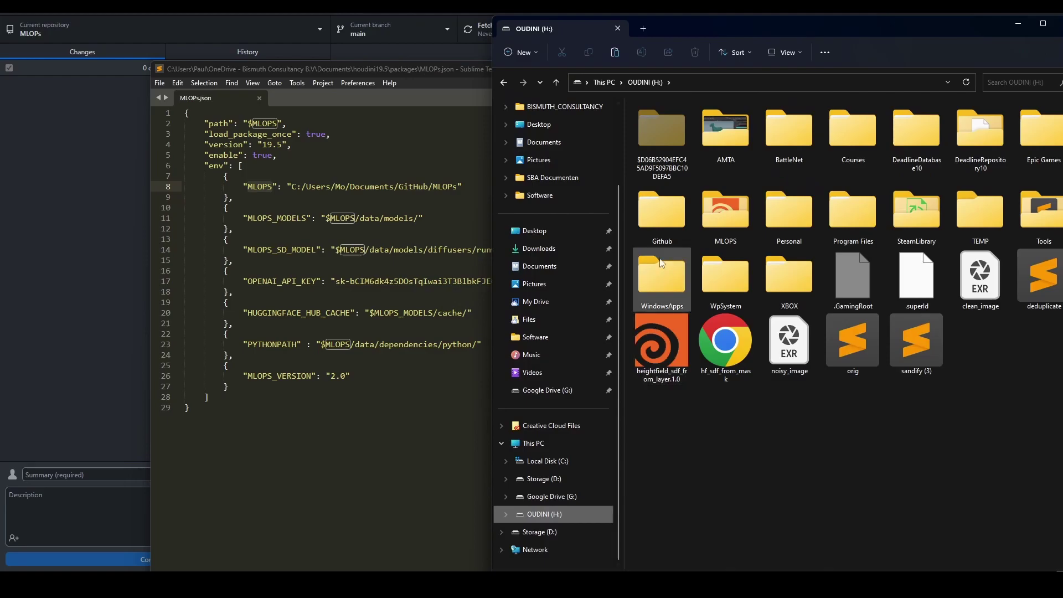
{"action": "double_click", "coordinate": [670, 225]}
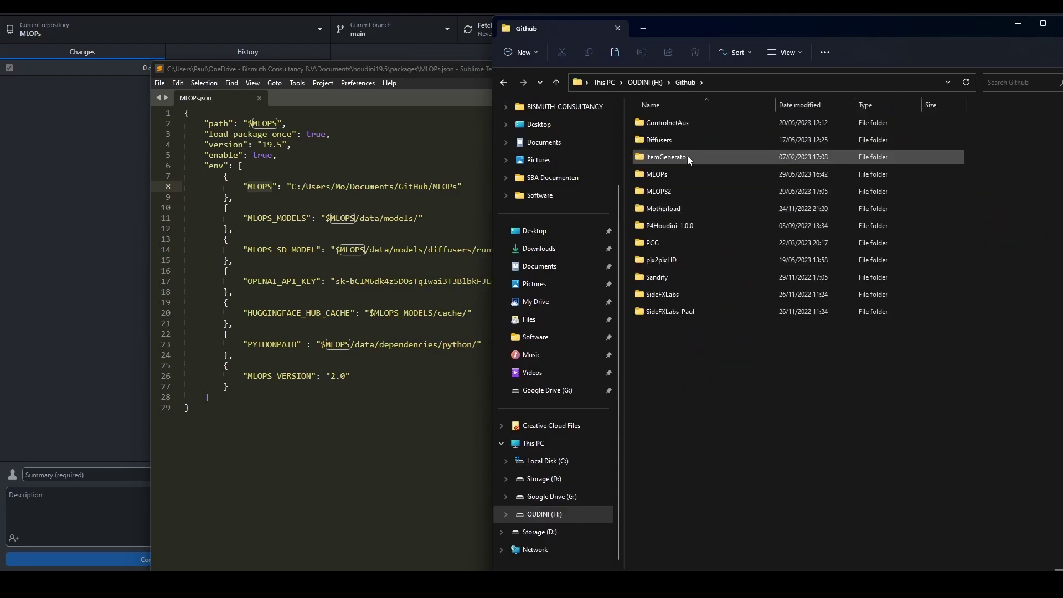
{"action": "double_click", "coordinate": [682, 192]}
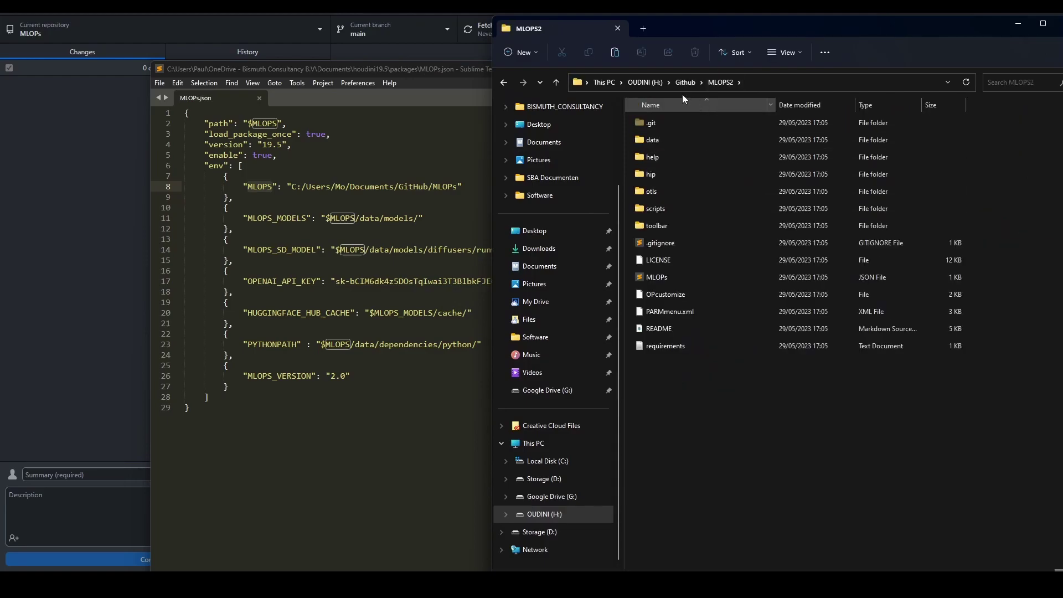
{"action": "left_click", "coordinate": [763, 80]}
{"action": "key", "text": "ctrl+c"}
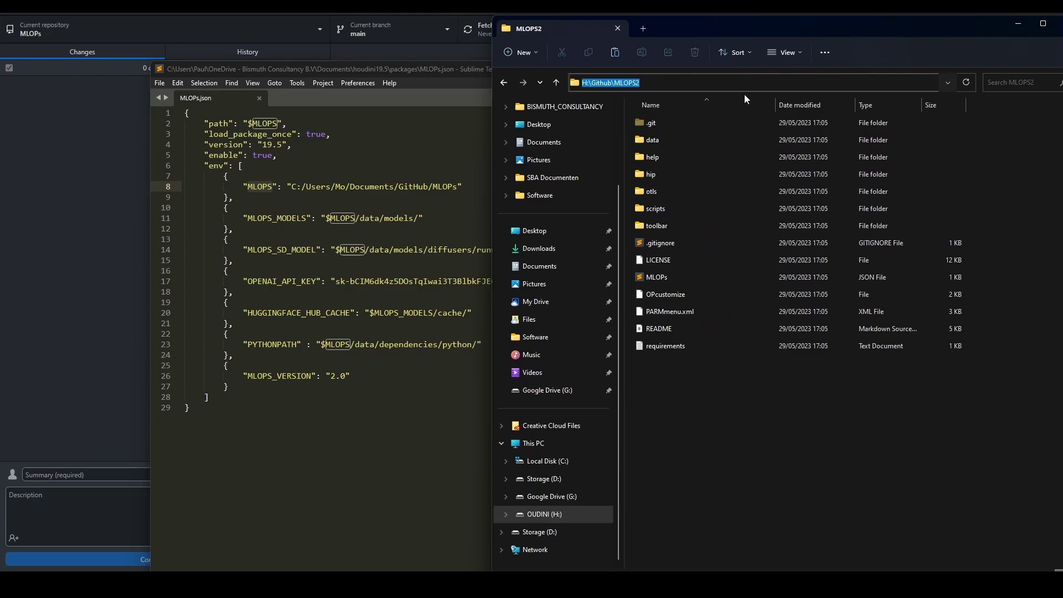
Replace line 8's MLOPS path with H:/Github/MLOPS2 using forward slashes, and save MLOPs.json.
{"action": "left_click", "coordinate": [427, 218]}
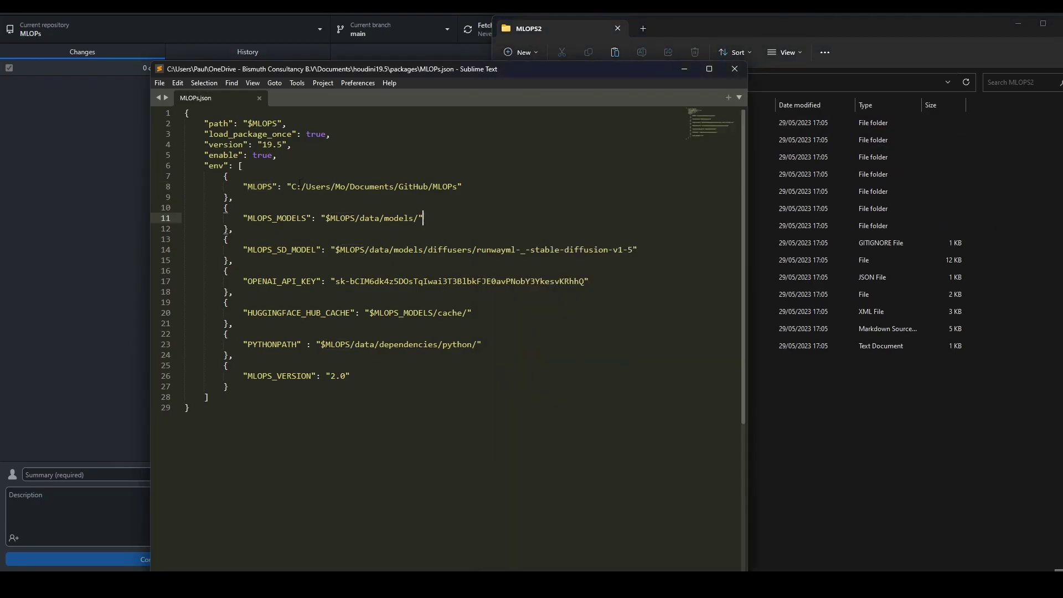
{"action": "left_click_drag", "start_coordinate": [292, 187], "coordinate": [458, 188]}
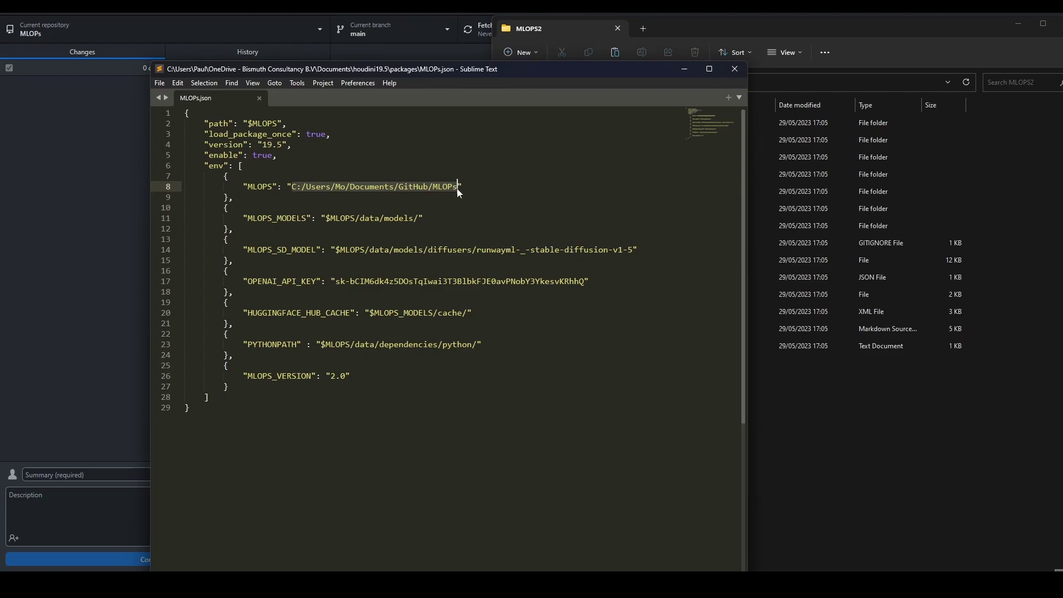
{"action": "key", "text": "ctrl+v"}
{"action": "left_click", "coordinate": [302, 187]}
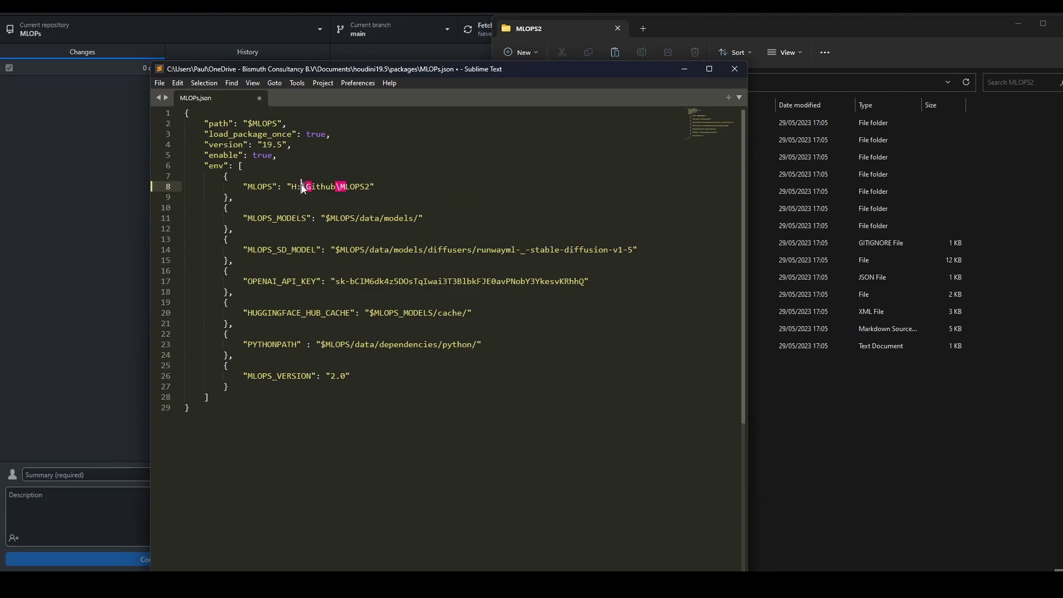
{"action": "key", "text": "Delete"}
{"action": "type", "text": "/"}
{"action": "key", "text": "ctrl+Right"}
{"action": "key", "text": "Delete"}
{"action": "type", "text": "/"}
{"action": "left_click", "coordinate": [403, 186]}
{"action": "key", "text": "ctrl+s"}
{"action": "left_click", "coordinate": [793, 418]}
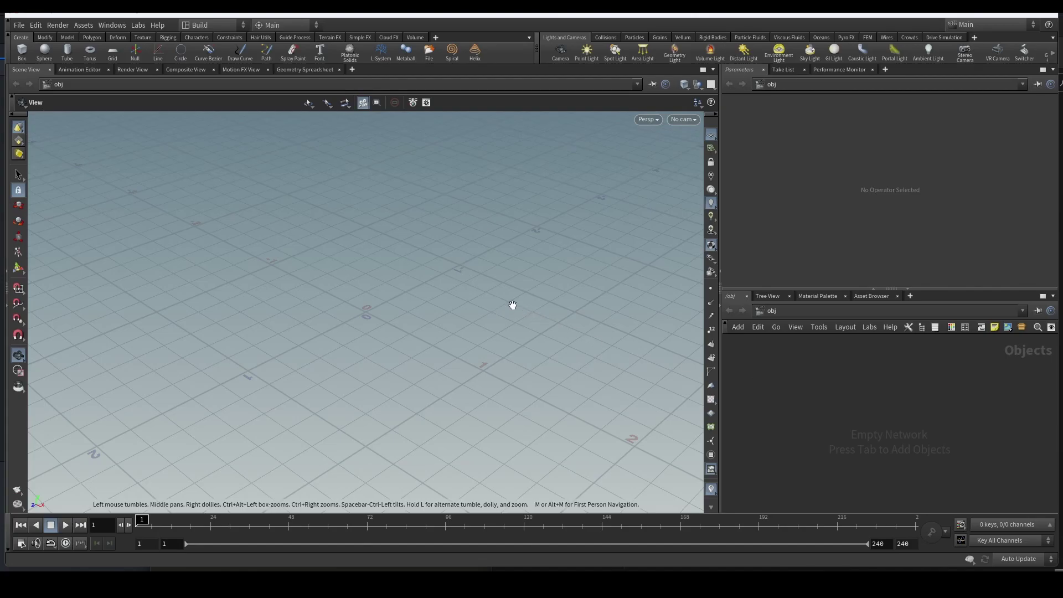
Add the MLOPs shelf from the shelf bar's + menu under Shelves.
{"action": "left_click_drag", "start_coordinate": [537, 314], "coordinate": [518, 325]}
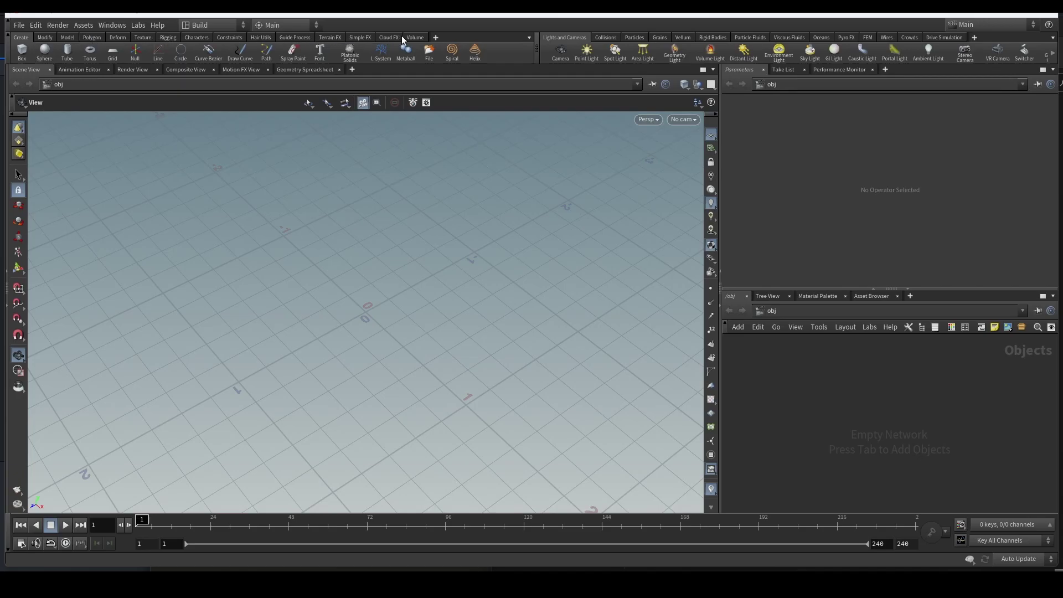
{"action": "left_click", "coordinate": [437, 37]}
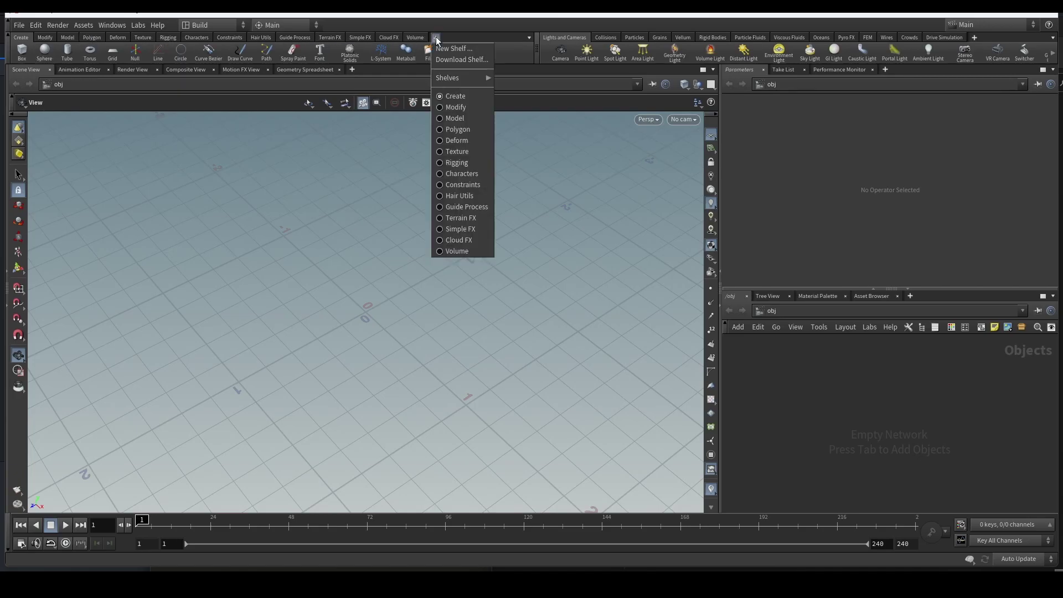
{"action": "mouse_move", "coordinate": [467, 78]}
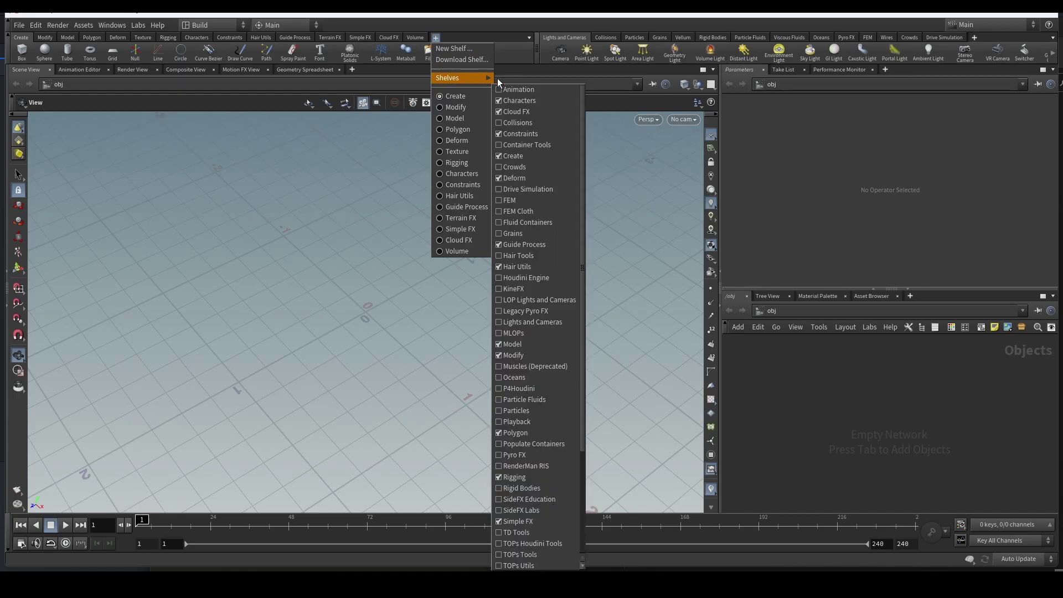
{"action": "left_click", "coordinate": [527, 334]}
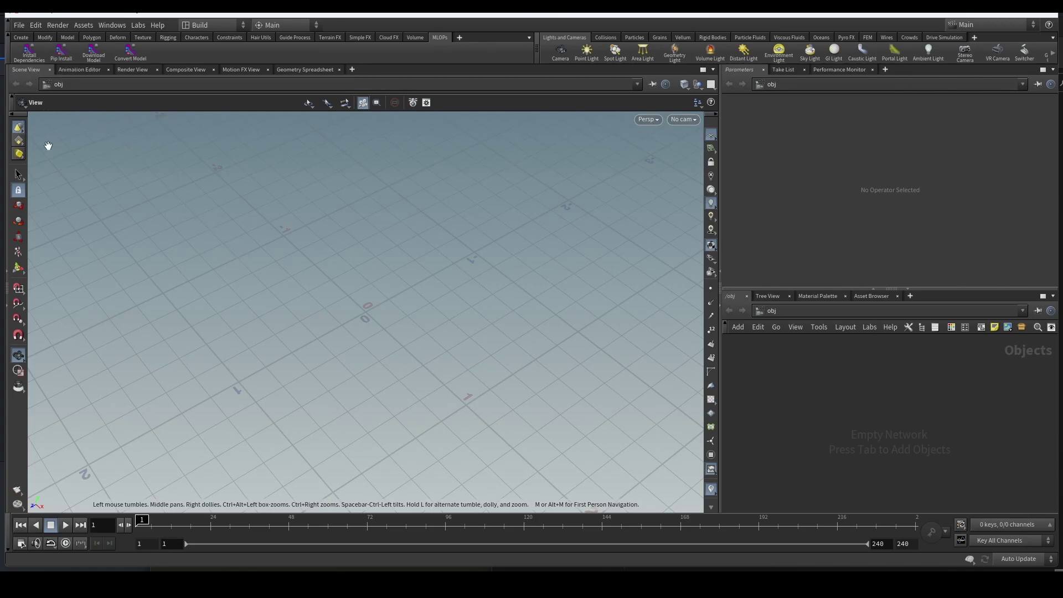
{"action": "left_click_drag", "start_coordinate": [418, 340], "coordinate": [391, 315]}
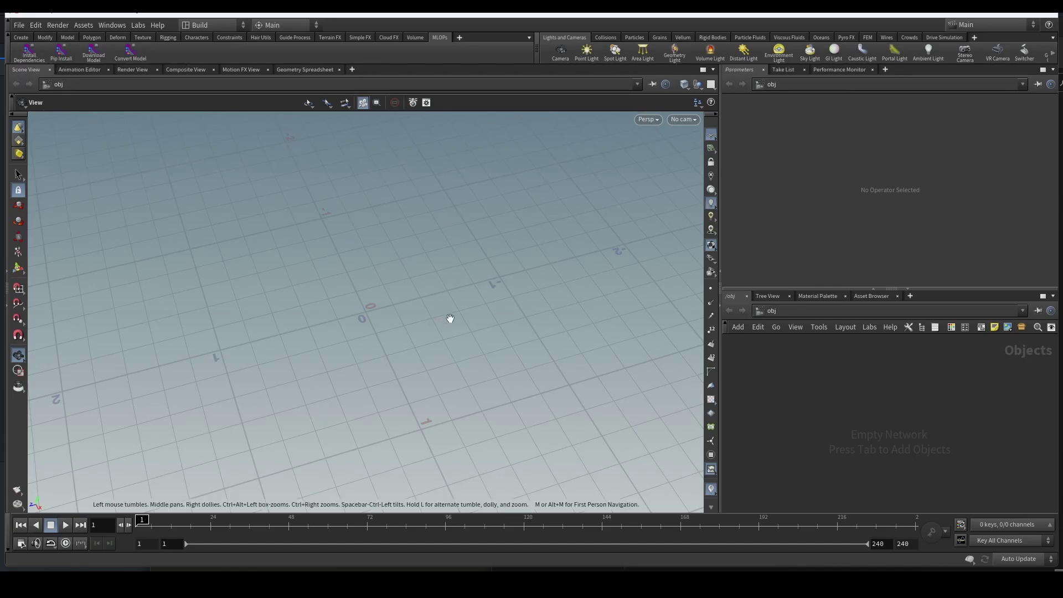
{"action": "left_click_drag", "start_coordinate": [450, 318], "coordinate": [356, 351]}
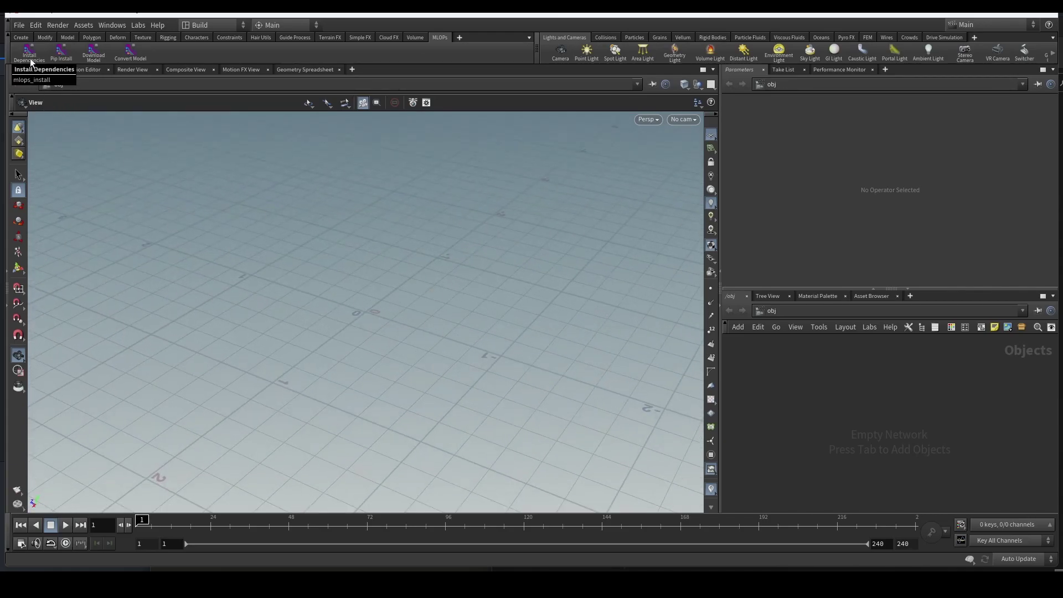
{"action": "left_click_drag", "start_coordinate": [477, 318], "coordinate": [481, 339]}
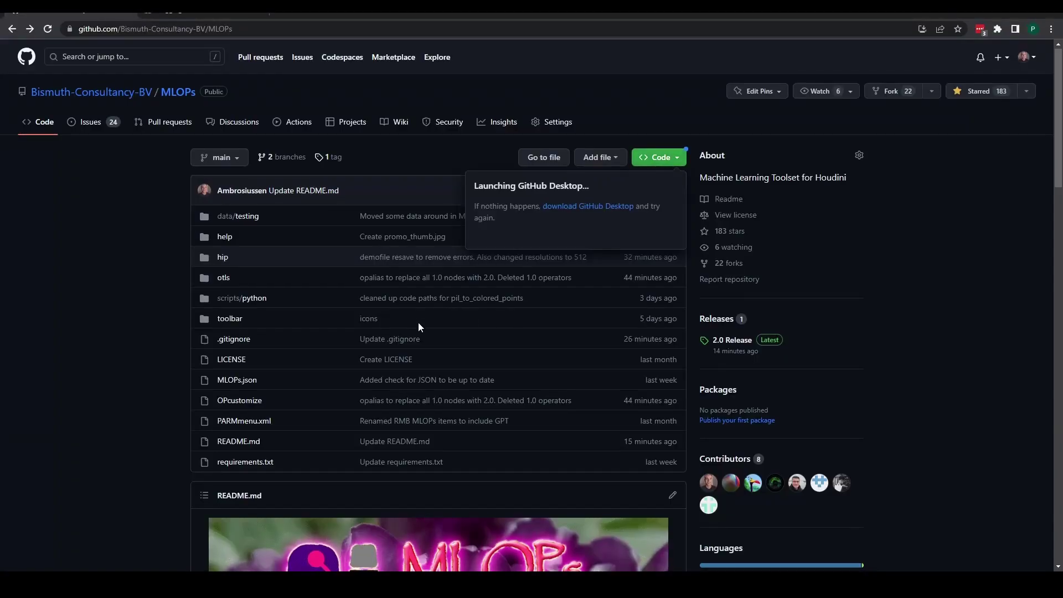
Review the Installing for Houdini steps, highlighting Install Dependencies and step 4's git requirement.
{"action": "scroll", "coordinate": [418, 323], "scroll_direction": "down", "scroll_amount": 12}
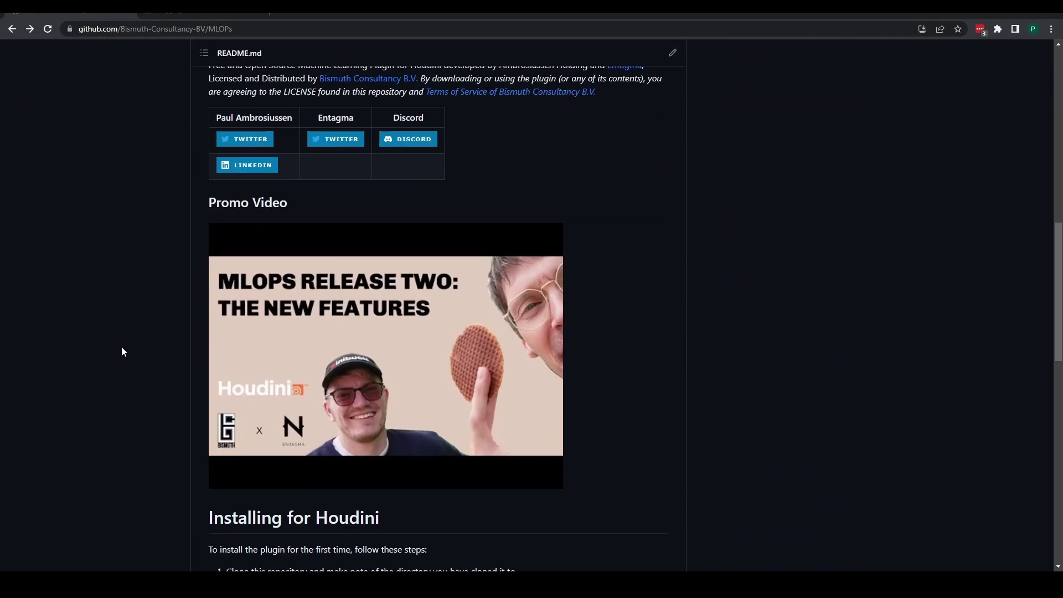
{"action": "scroll", "coordinate": [122, 352], "scroll_direction": "down", "scroll_amount": 7}
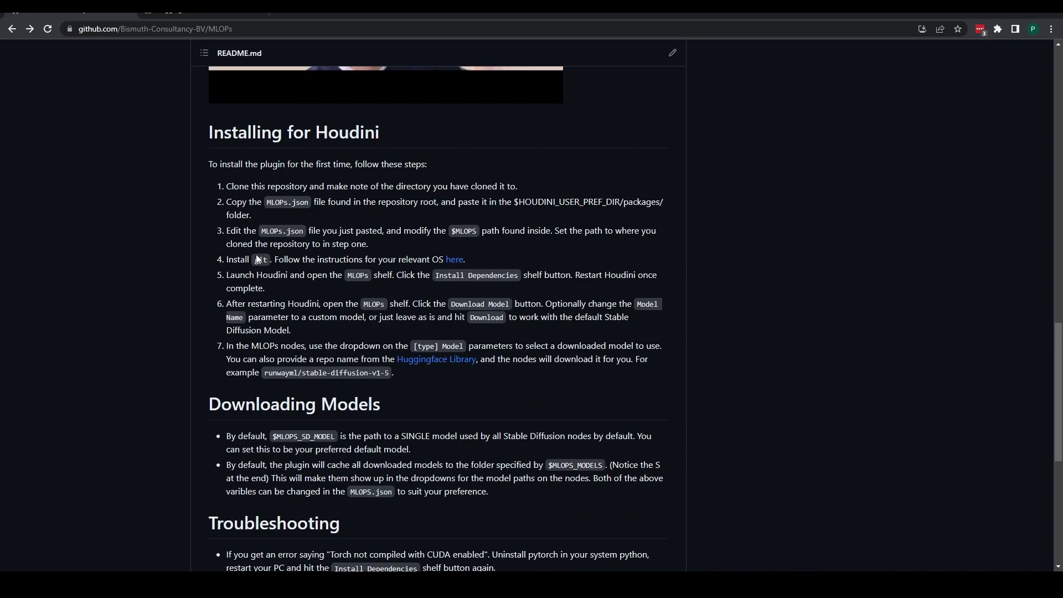
{"action": "left_click_drag", "start_coordinate": [437, 276], "coordinate": [517, 285]}
{"action": "left_click", "coordinate": [517, 284]}
{"action": "left_click_drag", "start_coordinate": [257, 261], "coordinate": [265, 260]}
{"action": "left_click", "coordinate": [227, 259]}
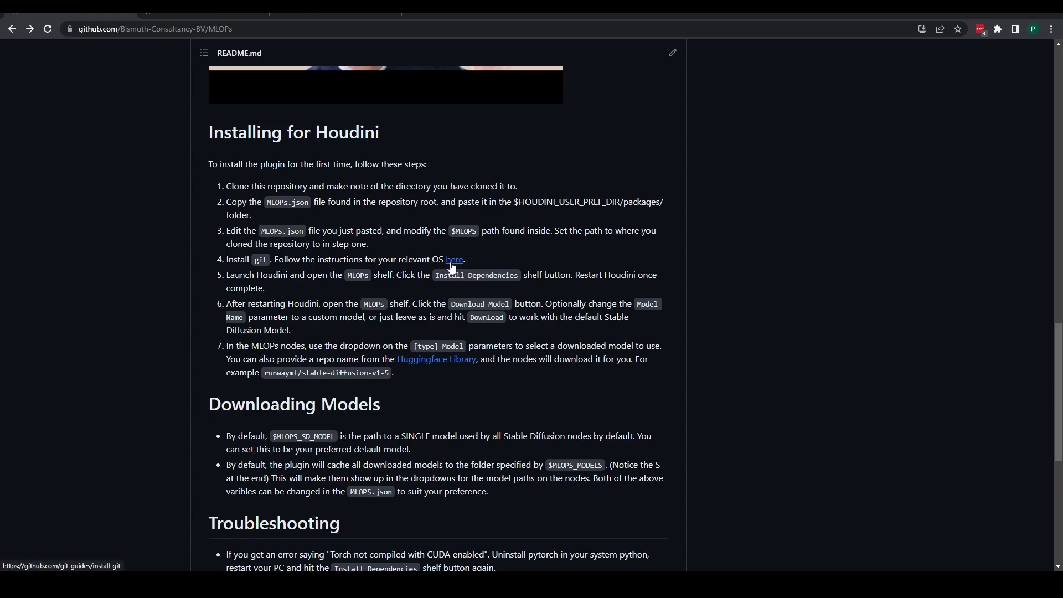
Read through the linked Install Git guide, then return to Houdini.
{"action": "left_click", "coordinate": [201, 11]}
{"action": "scroll", "coordinate": [365, 191], "scroll_direction": "down", "scroll_amount": 2}
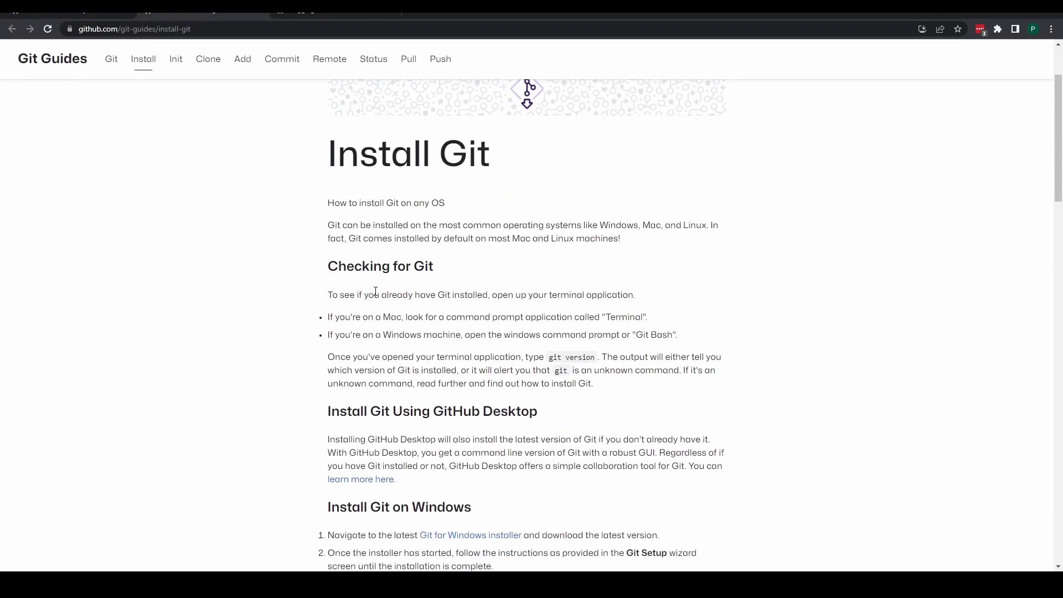
{"action": "left_click_drag", "start_coordinate": [331, 158], "coordinate": [491, 169]}
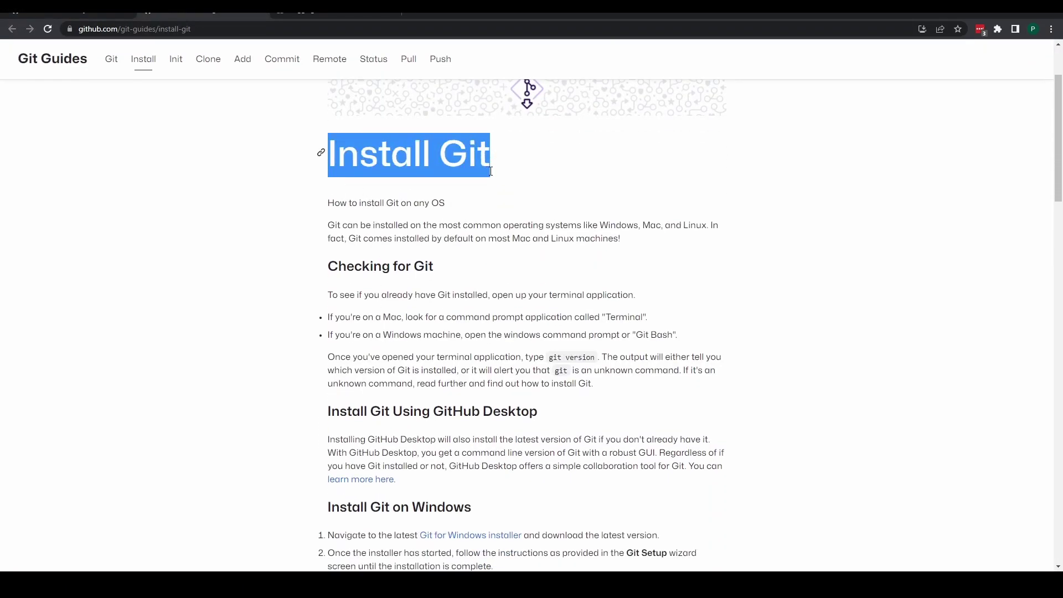
{"action": "scroll", "coordinate": [393, 230], "scroll_direction": "down", "scroll_amount": 1}
{"action": "scroll", "coordinate": [393, 231], "scroll_direction": "down", "scroll_amount": 3}
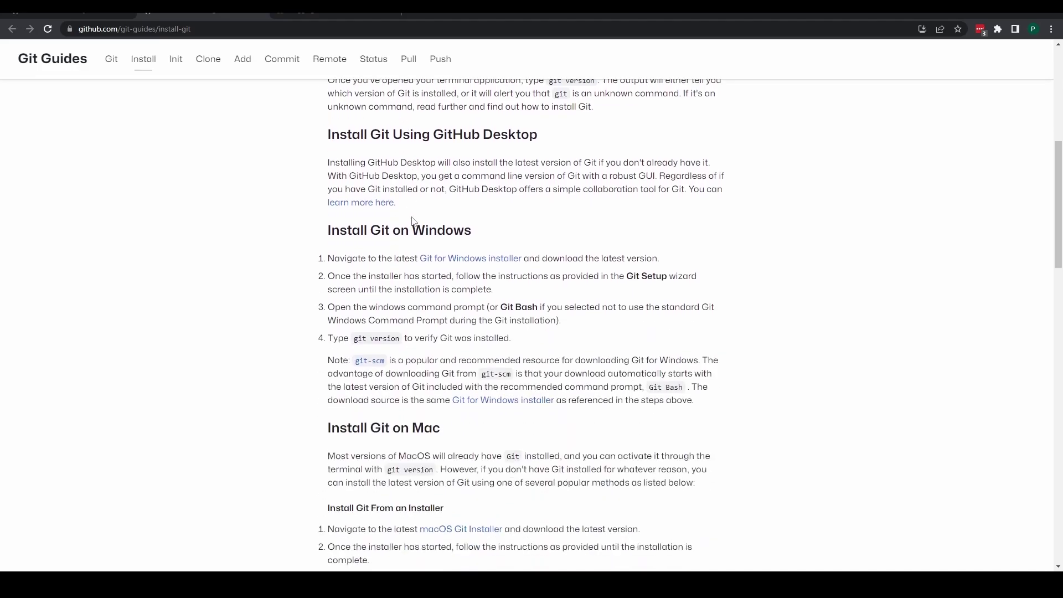
{"action": "scroll", "coordinate": [343, 191], "scroll_direction": "down", "scroll_amount": 2}
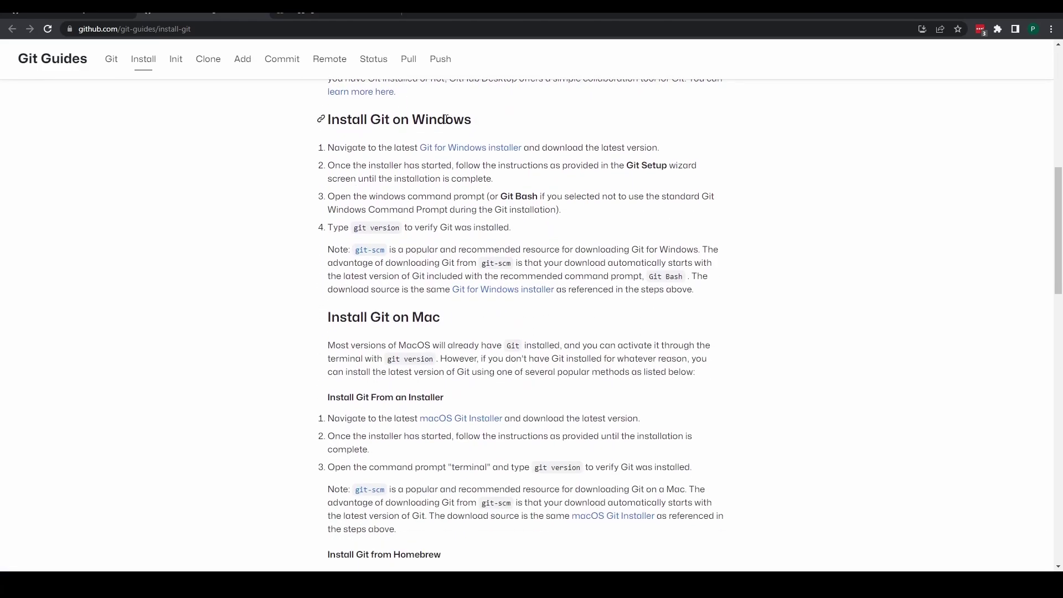
{"action": "scroll", "coordinate": [352, 163], "scroll_direction": "down", "scroll_amount": 3}
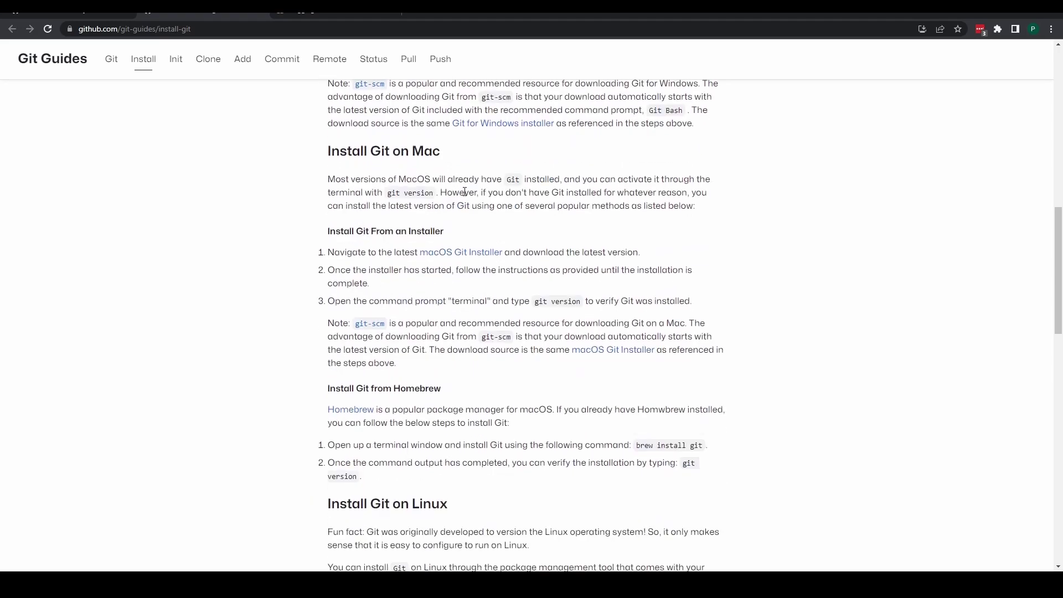
{"action": "scroll", "coordinate": [424, 305], "scroll_direction": "down", "scroll_amount": 5}
{"action": "scroll", "coordinate": [332, 279], "scroll_direction": "down", "scroll_amount": 1}
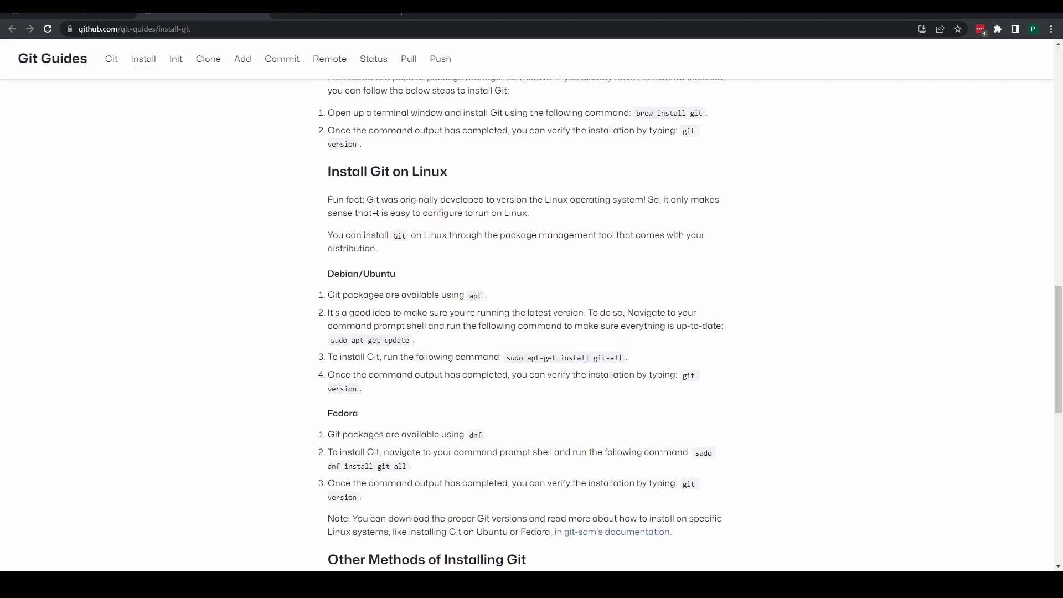
{"action": "scroll", "coordinate": [400, 379], "scroll_direction": "down", "scroll_amount": 3}
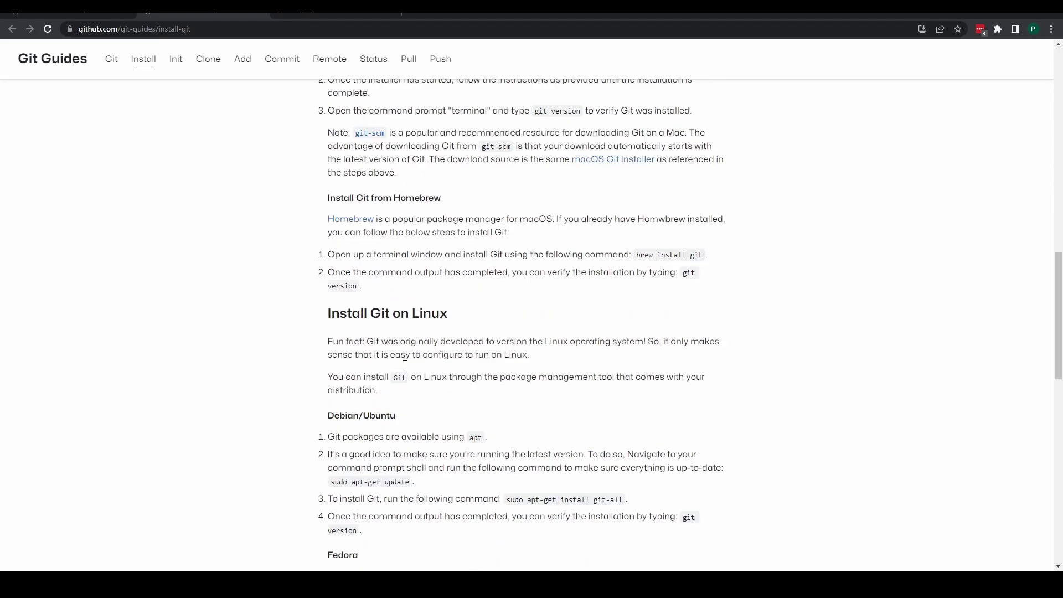
{"action": "scroll", "coordinate": [405, 365], "scroll_direction": "up", "scroll_amount": 5}
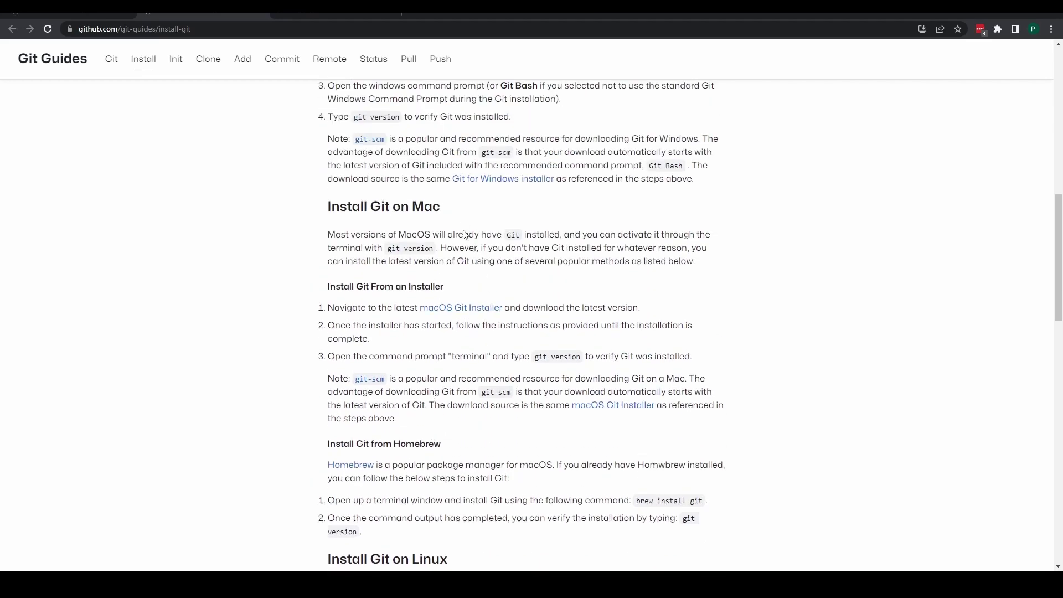
{"action": "scroll", "coordinate": [464, 234], "scroll_direction": "up", "scroll_amount": 6}
{"action": "scroll", "coordinate": [450, 393], "scroll_direction": "down", "scroll_amount": 12}
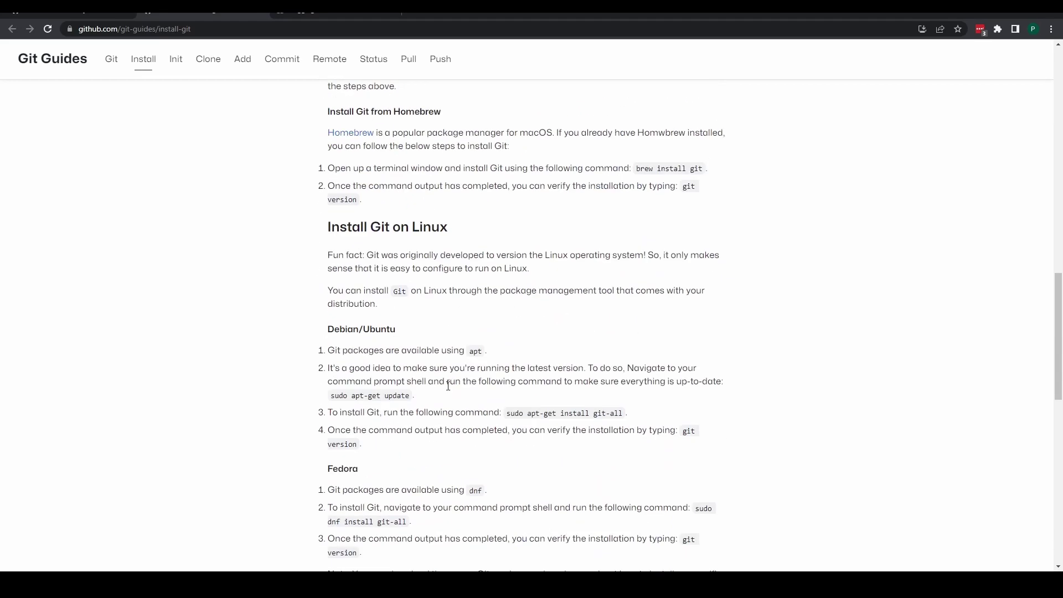
{"action": "scroll", "coordinate": [464, 284], "scroll_direction": "up", "scroll_amount": 8}
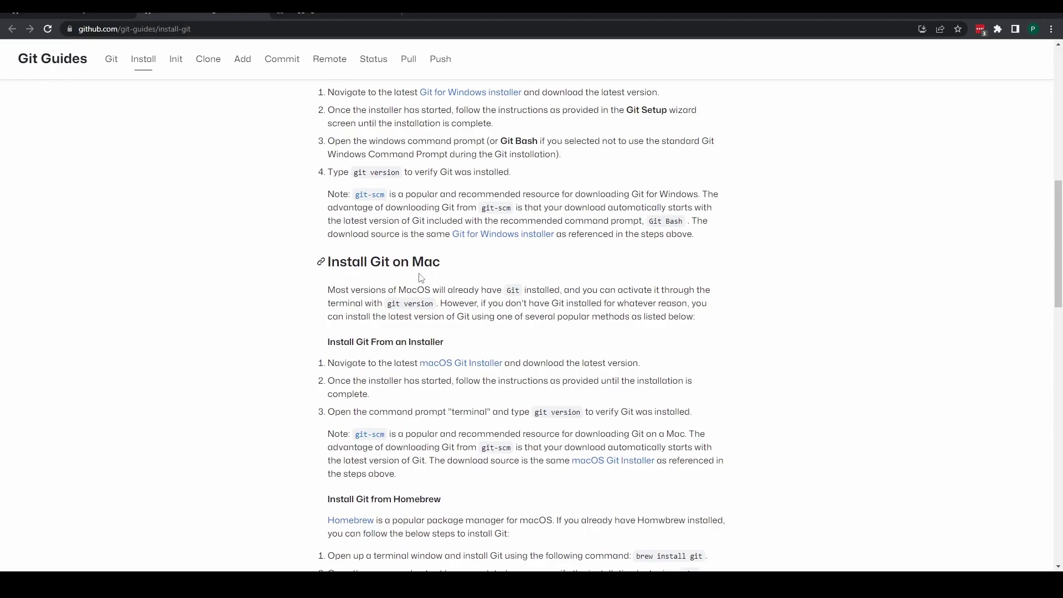
{"action": "scroll", "coordinate": [410, 307], "scroll_direction": "up", "scroll_amount": 7}
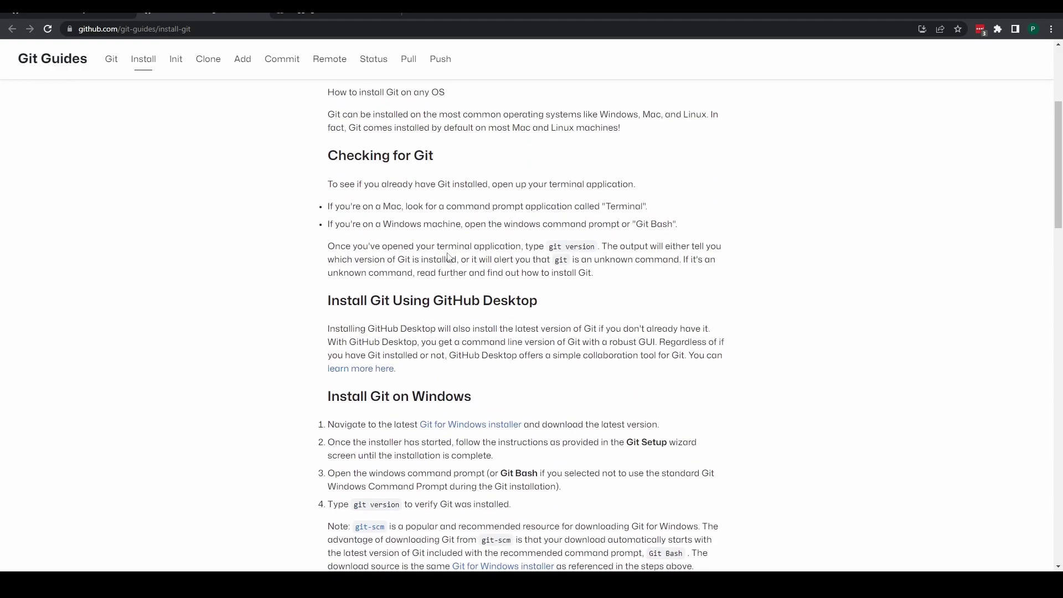
{"action": "key", "text": "alt+Tab"}
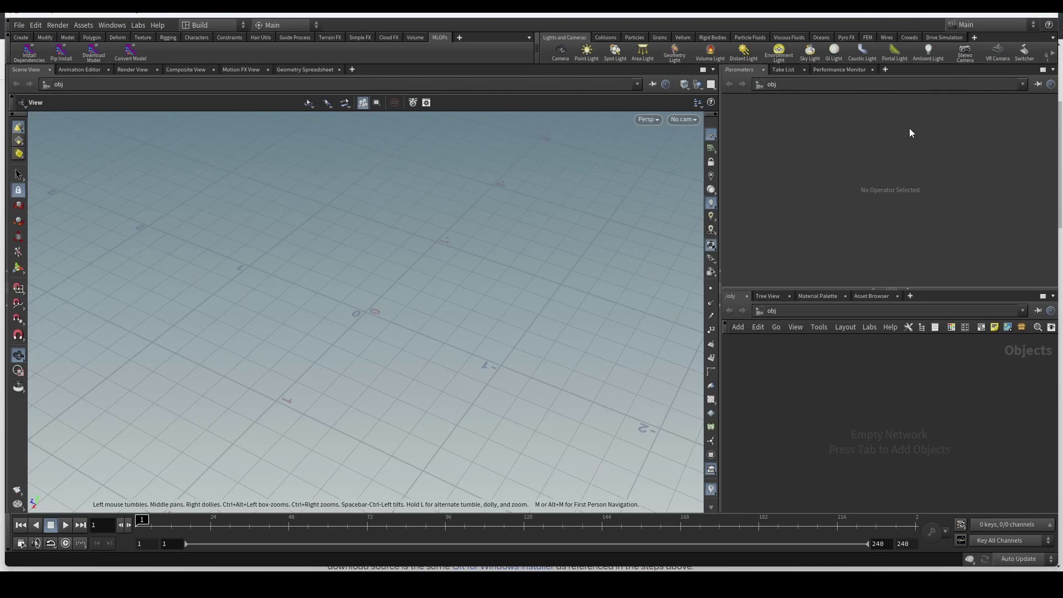
Run Install Dependencies from the MLOPs shelf and acknowledge the MLOPs Plugin success message.
{"action": "key", "text": "alt+Tab"}
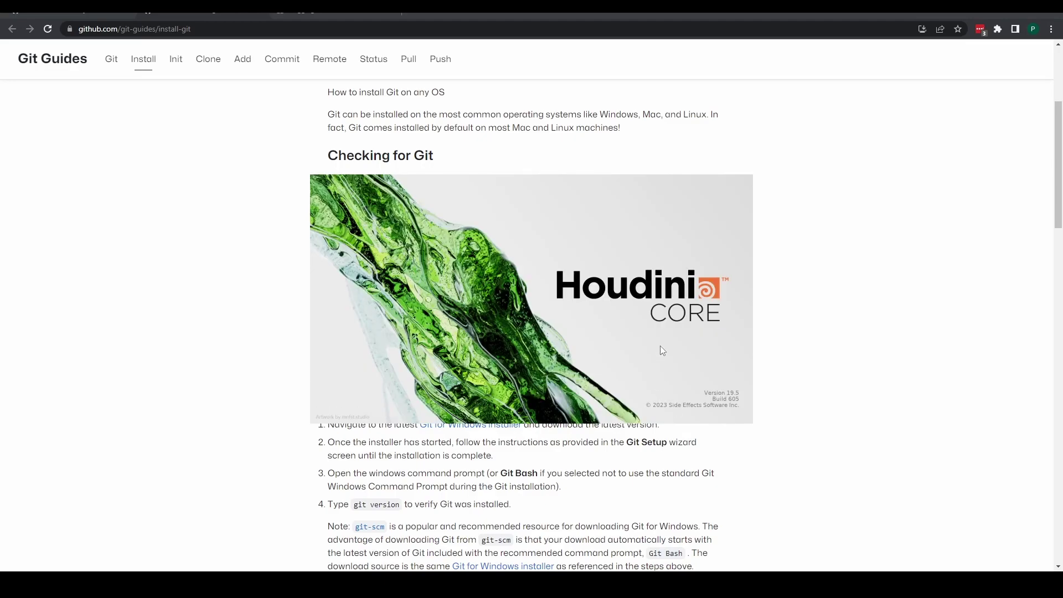
{"action": "key", "text": "alt+Left"}
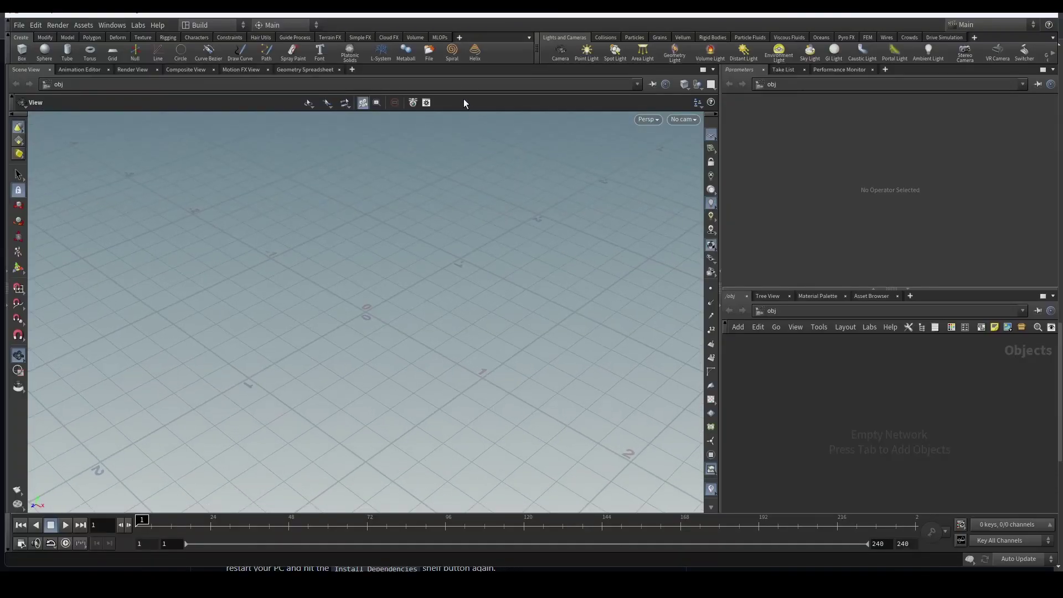
{"action": "left_click", "coordinate": [438, 40]}
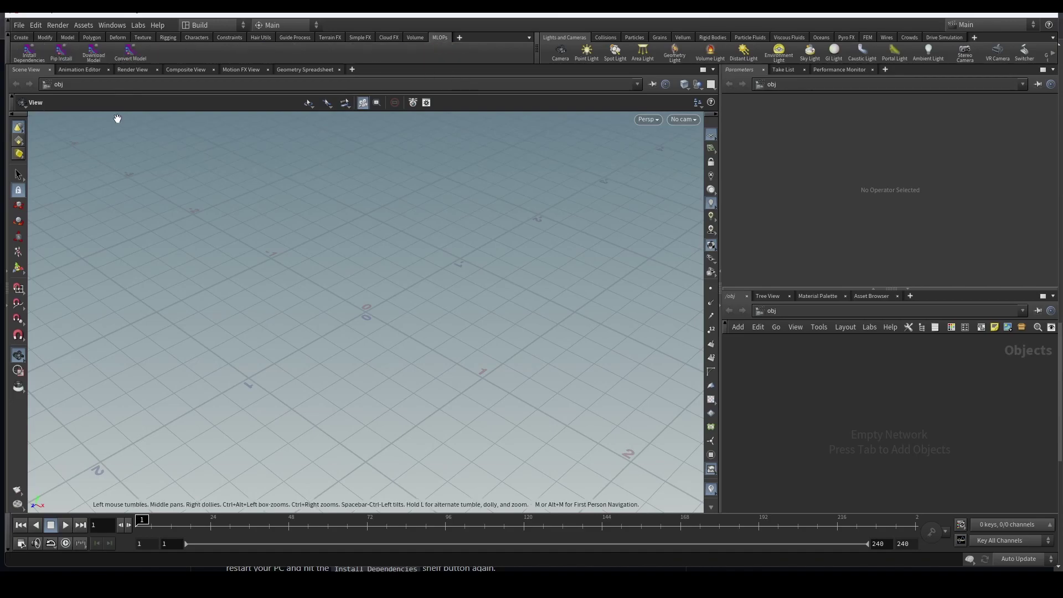
{"action": "left_click", "coordinate": [30, 58]}
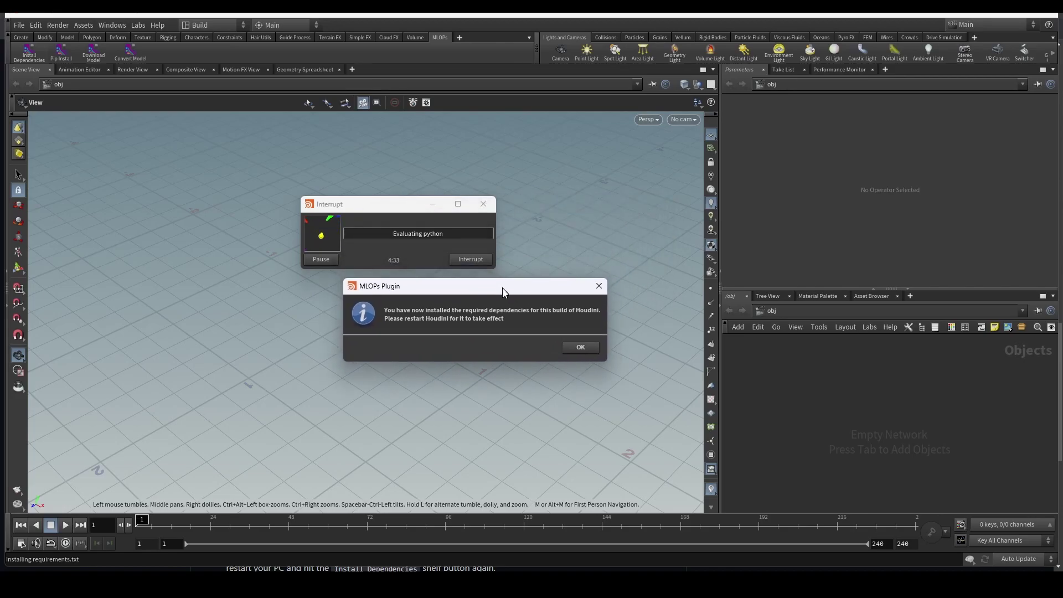
{"action": "left_click", "coordinate": [576, 361]}
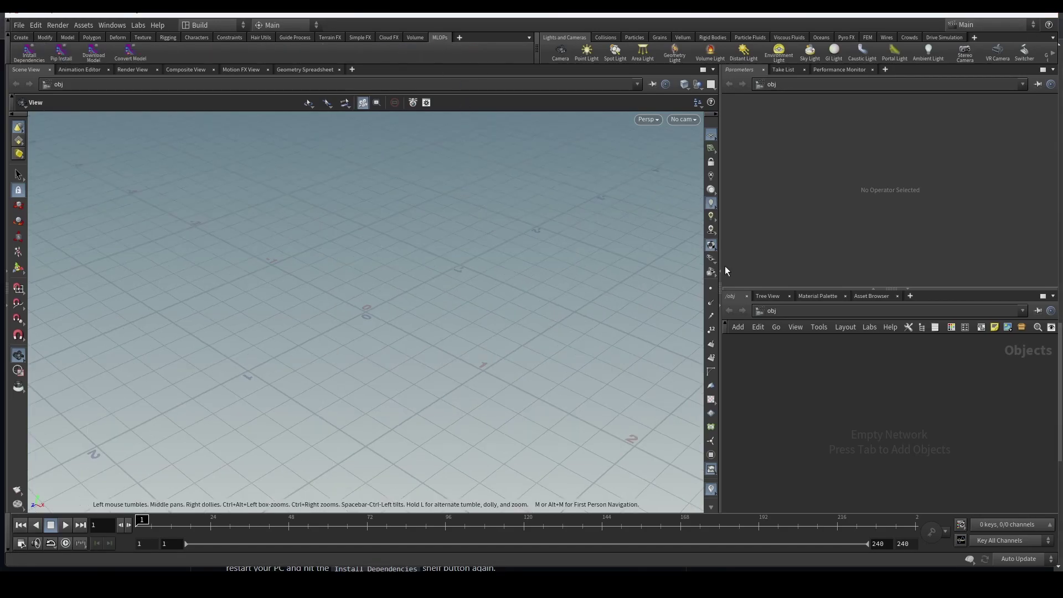
Make the network pane taller and the parameter panes wider, then tumble the narrowed viewport.
{"action": "left_click_drag", "start_coordinate": [796, 288], "coordinate": [796, 205]}
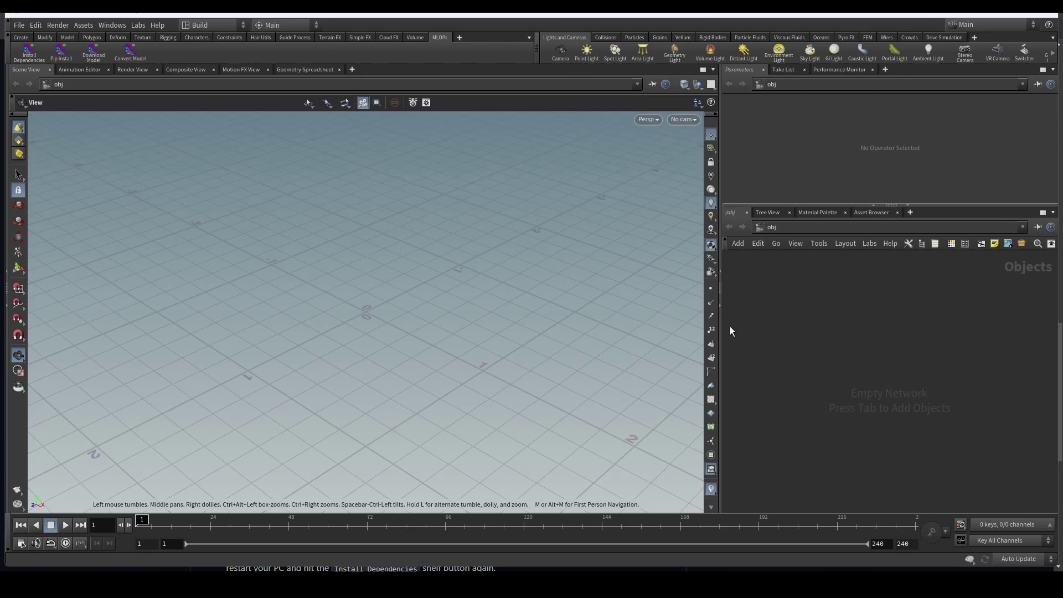
{"action": "left_click_drag", "start_coordinate": [722, 330], "coordinate": [593, 330]}
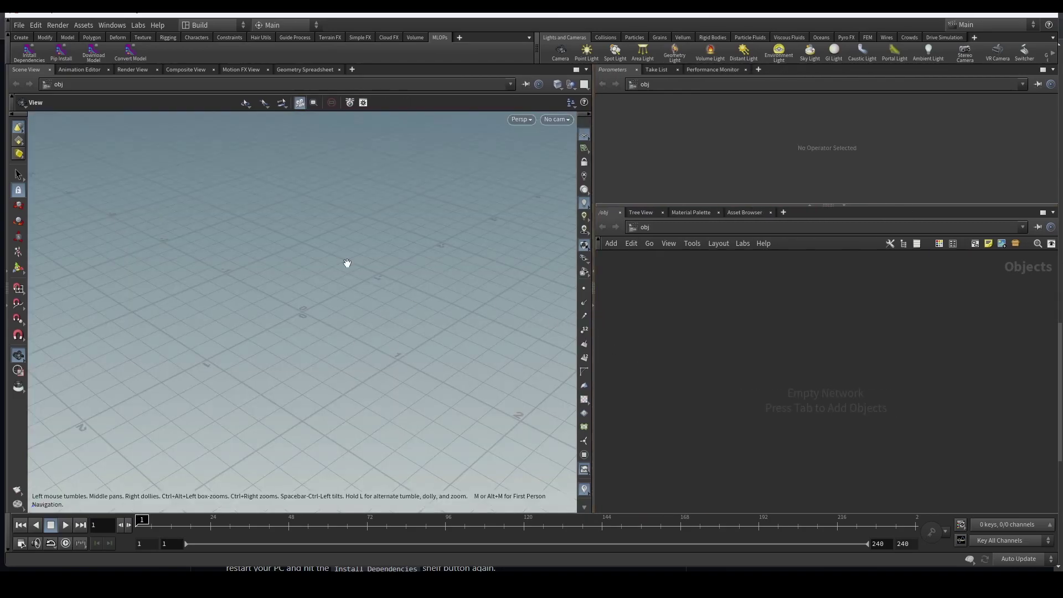
{"action": "left_click_drag", "start_coordinate": [347, 262], "coordinate": [292, 283]}
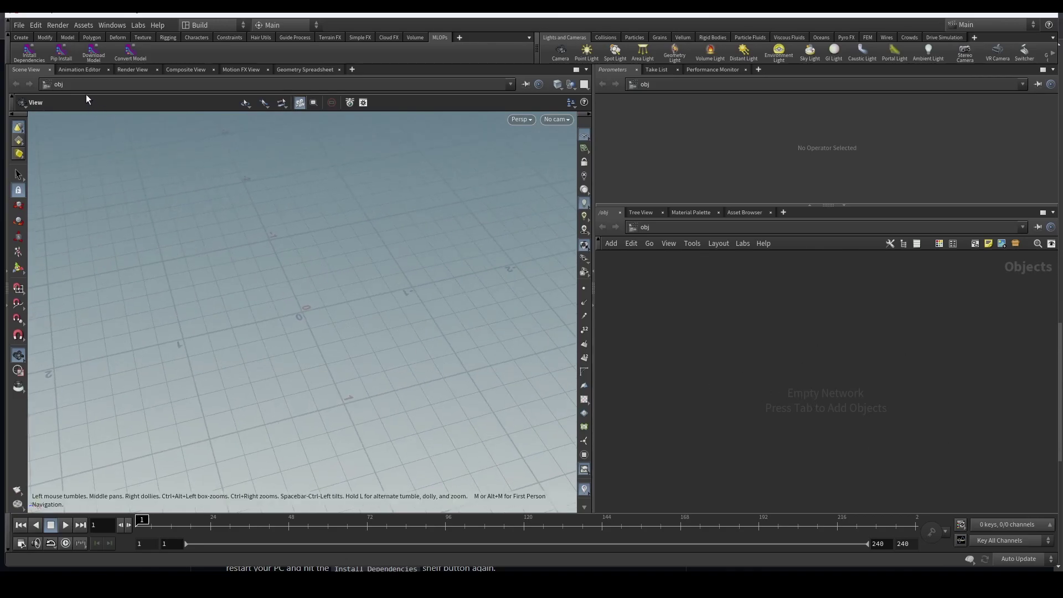
Open the Download Model settings for runwayml/stable-diffusion-v1-5 and bring the MLOPS2 Explorer window forward.
{"action": "left_click", "coordinate": [93, 56]}
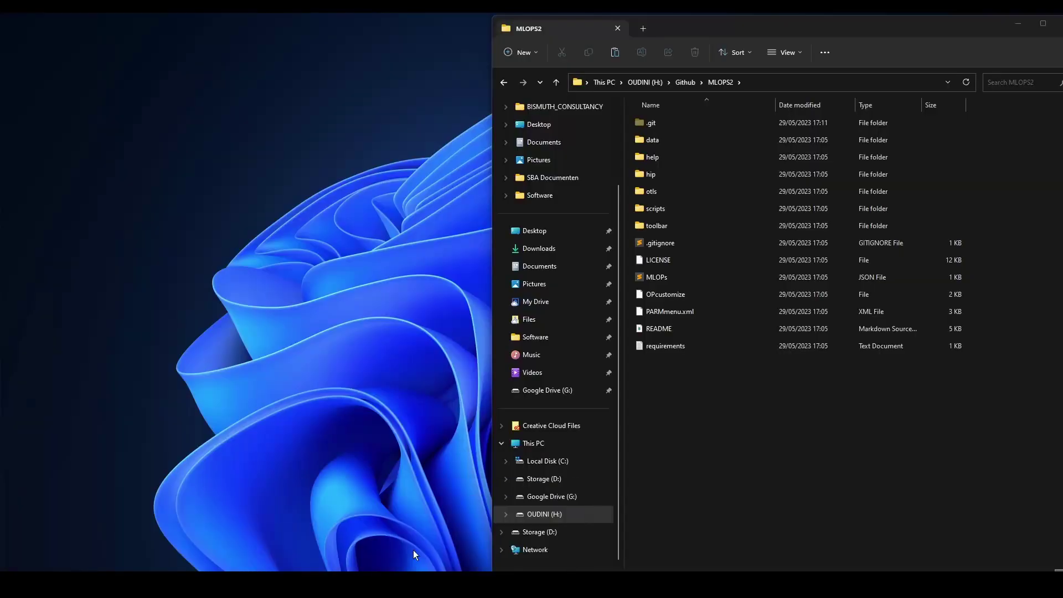
{"action": "left_click", "coordinate": [413, 550]}
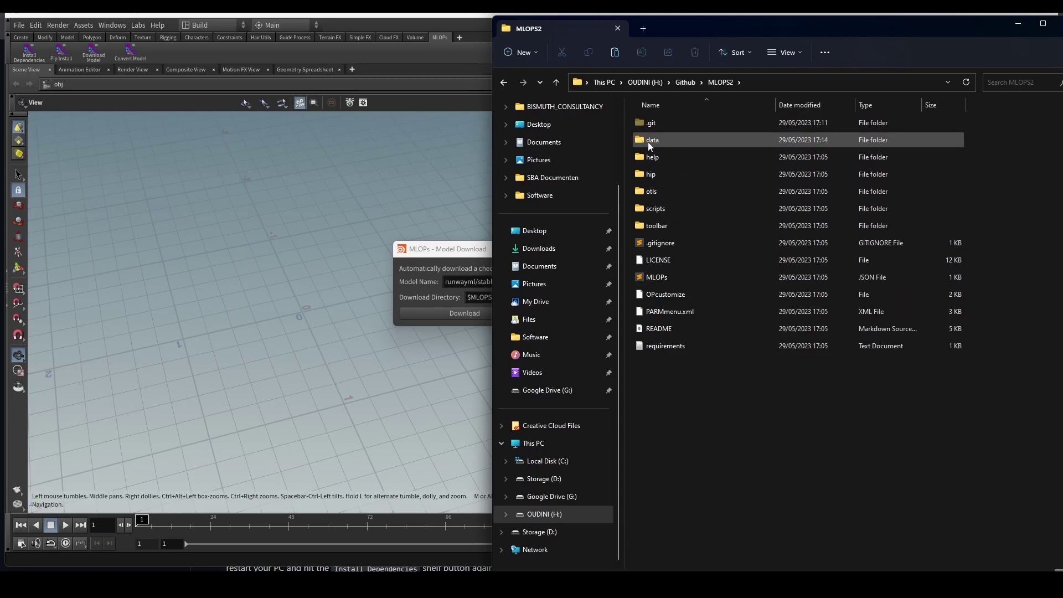
Browse the installed packages in MLOPS2's data\dependencies\python folder.
{"action": "double_click", "coordinate": [662, 142]}
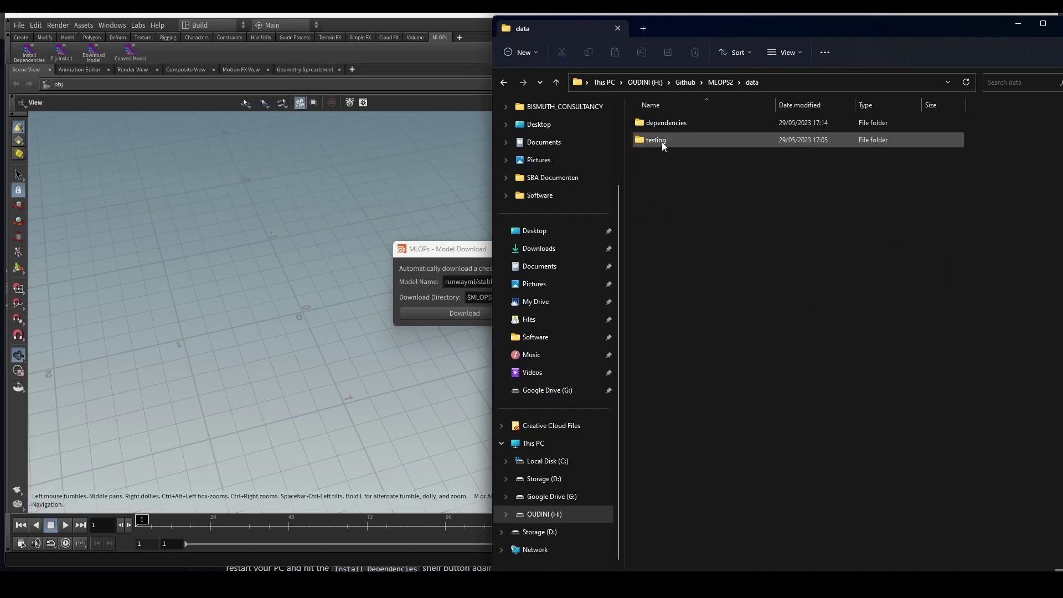
{"action": "double_click", "coordinate": [686, 125]}
{"action": "double_click", "coordinate": [685, 124]}
{"action": "scroll", "coordinate": [744, 314], "scroll_direction": "down", "scroll_amount": 15}
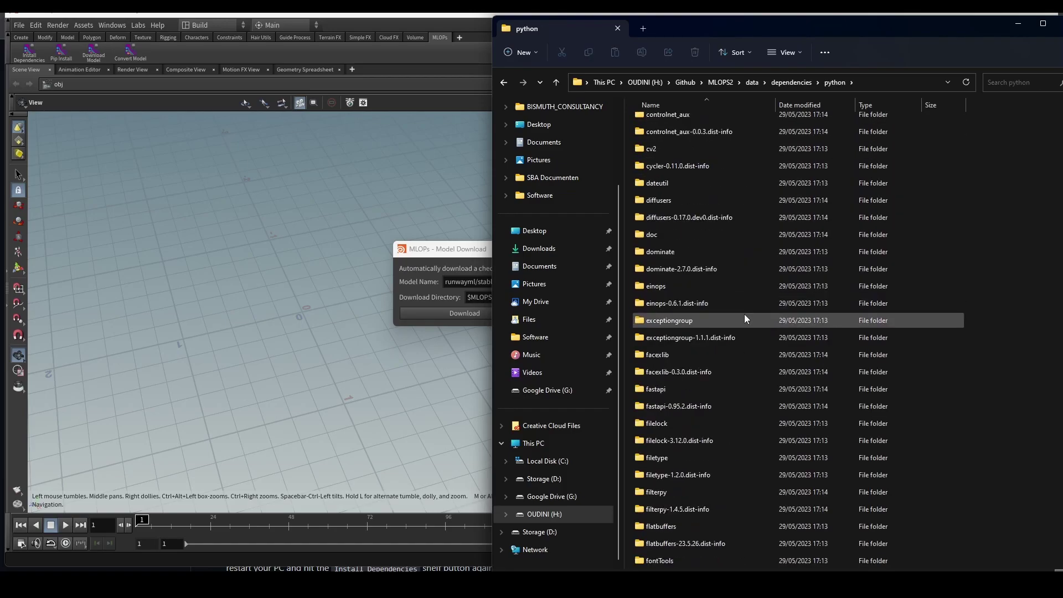
{"action": "scroll", "coordinate": [779, 391], "scroll_direction": "up", "scroll_amount": 15}
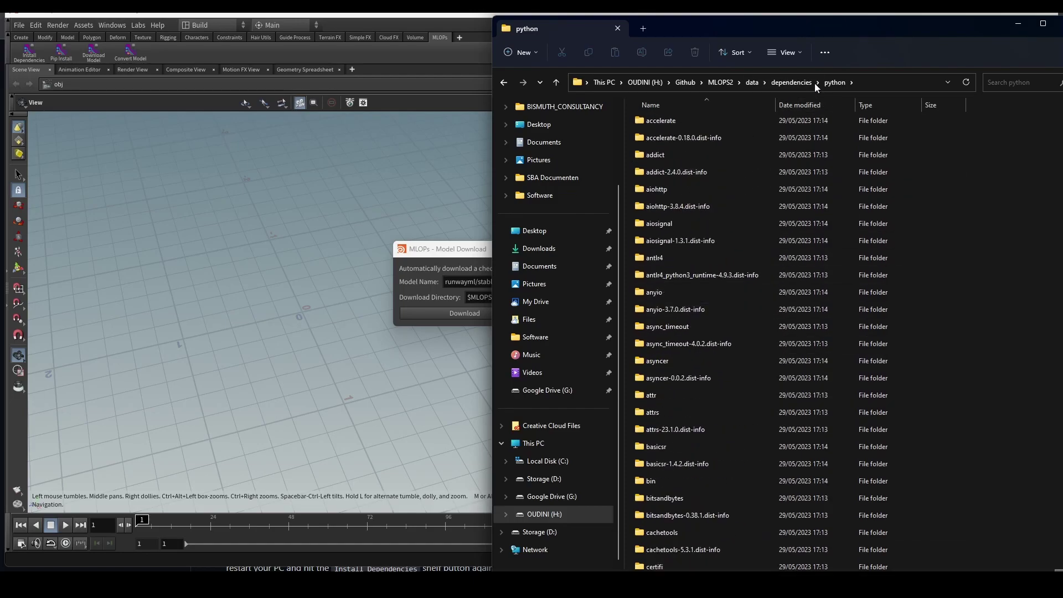
Navigate back up to the data folder and move the Model Download dialog further left.
{"action": "left_click", "coordinate": [797, 83]}
{"action": "left_click", "coordinate": [706, 147]}
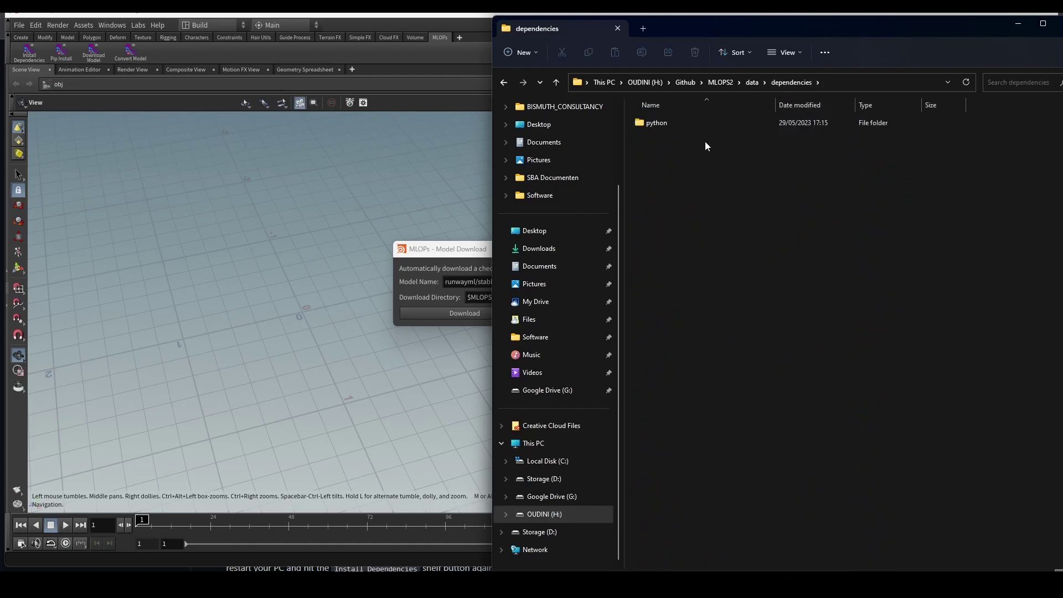
{"action": "left_click", "coordinate": [751, 83]}
{"action": "left_click", "coordinate": [653, 172]}
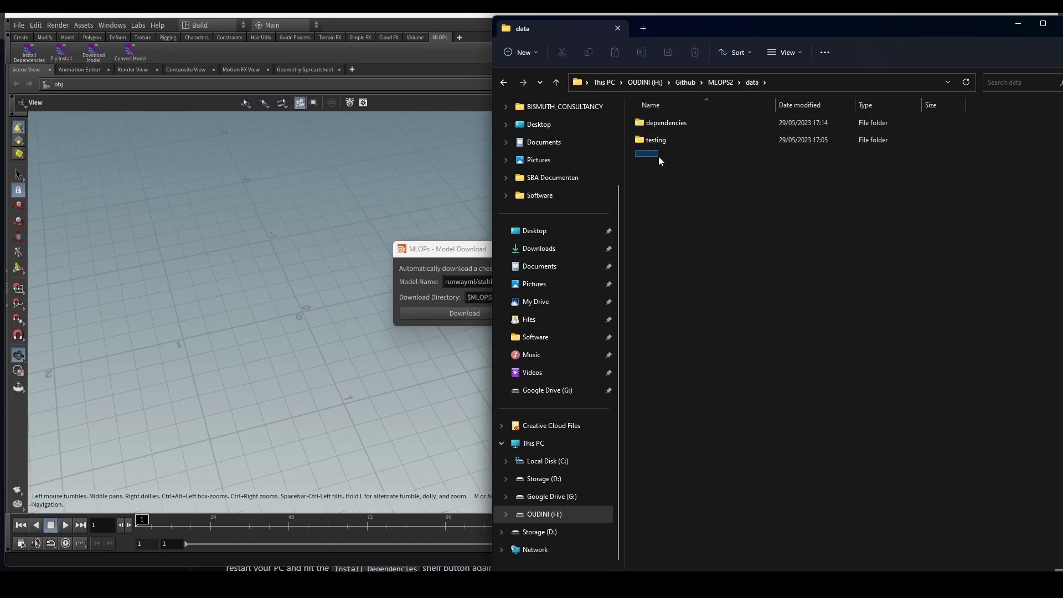
{"action": "left_click_drag", "start_coordinate": [676, 165], "coordinate": [686, 164]}
{"action": "left_click_drag", "start_coordinate": [472, 254], "coordinate": [404, 254]}
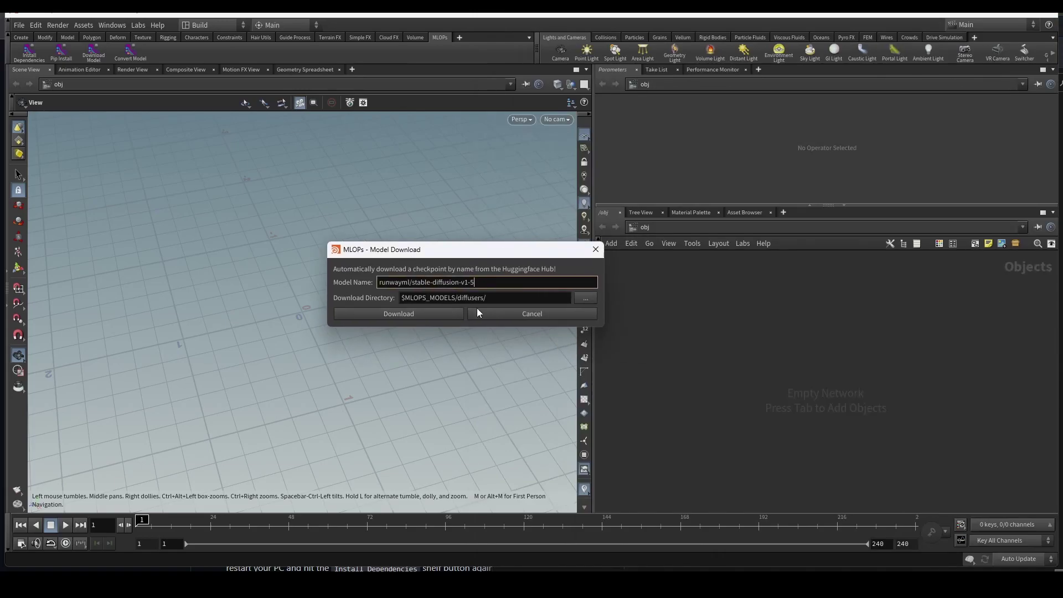
Start downloading runwayml/stable-diffusion-v1-5 and watch the data\models folder in Explorer.
{"action": "left_click", "coordinate": [448, 314]}
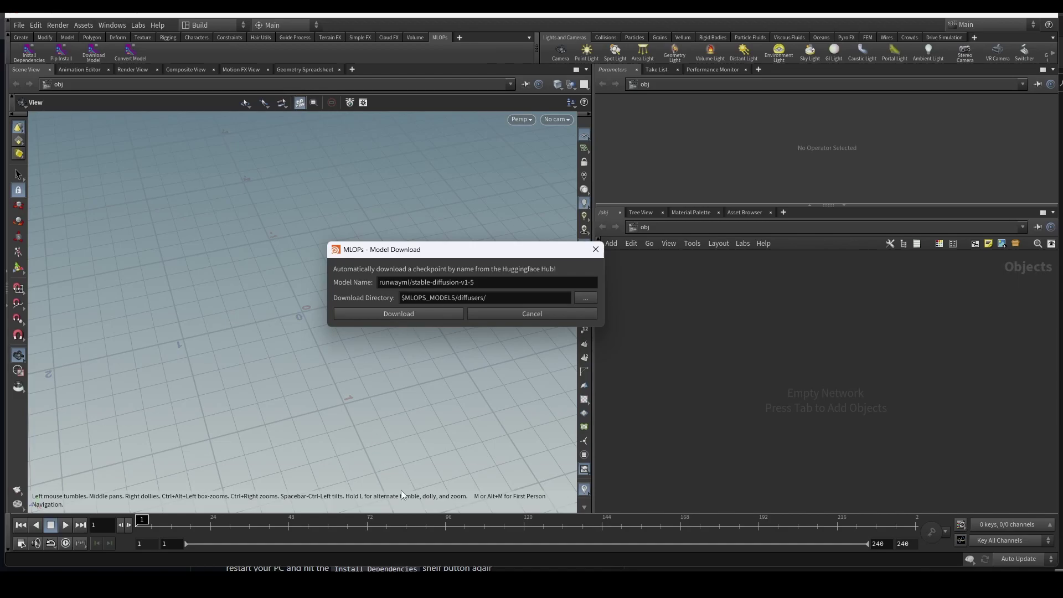
{"action": "left_click", "coordinate": [407, 536]}
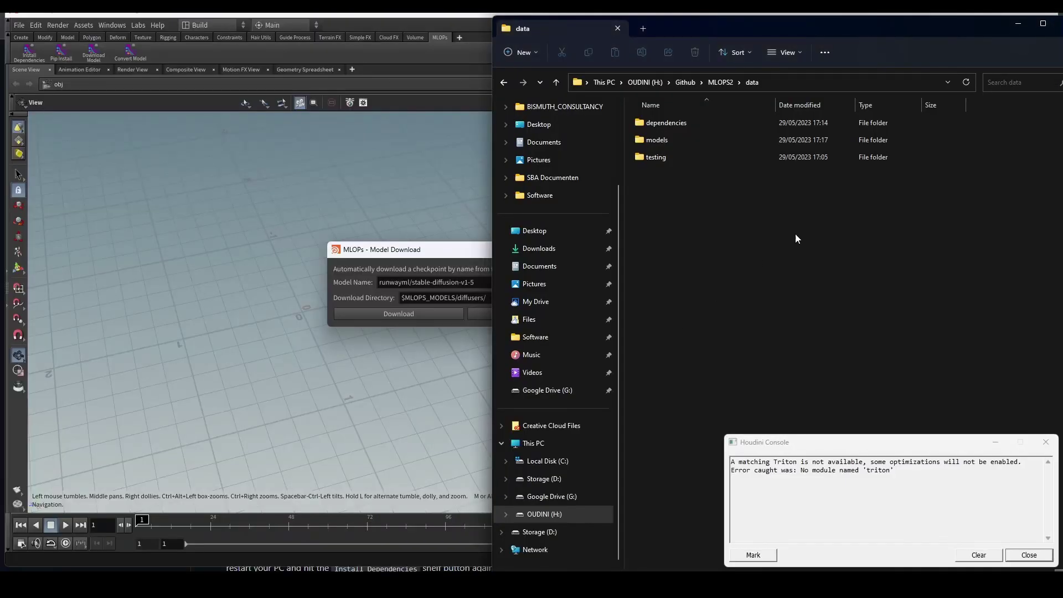
{"action": "double_click", "coordinate": [668, 138]}
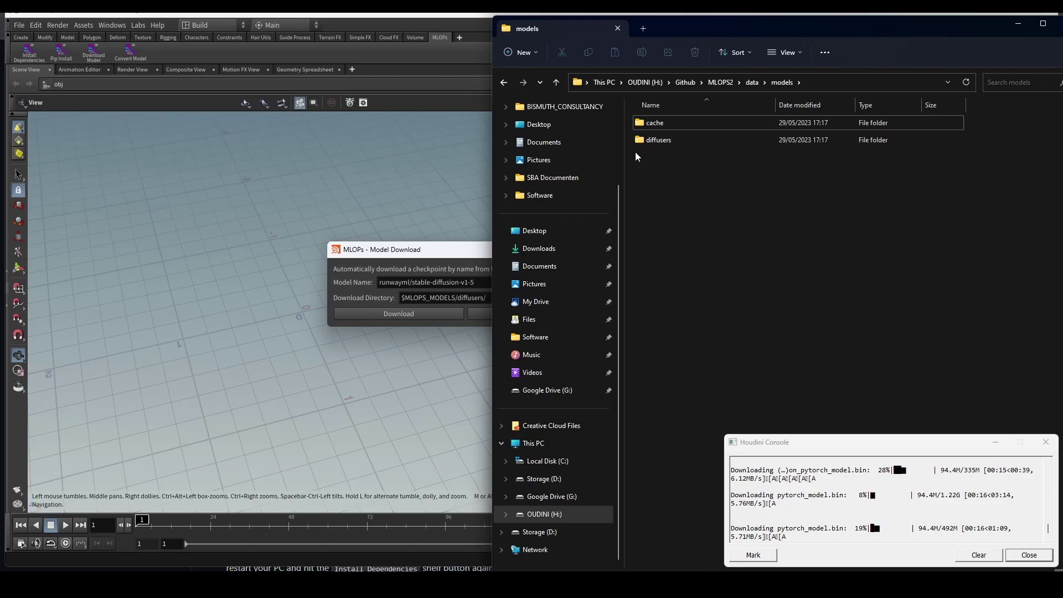
{"action": "left_click_drag", "start_coordinate": [635, 149], "coordinate": [709, 163]}
{"action": "left_click_drag", "start_coordinate": [637, 166], "coordinate": [748, 204]}
{"action": "left_click_drag", "start_coordinate": [637, 205], "coordinate": [749, 218]}
{"action": "left_click_drag", "start_coordinate": [642, 224], "coordinate": [762, 417]}
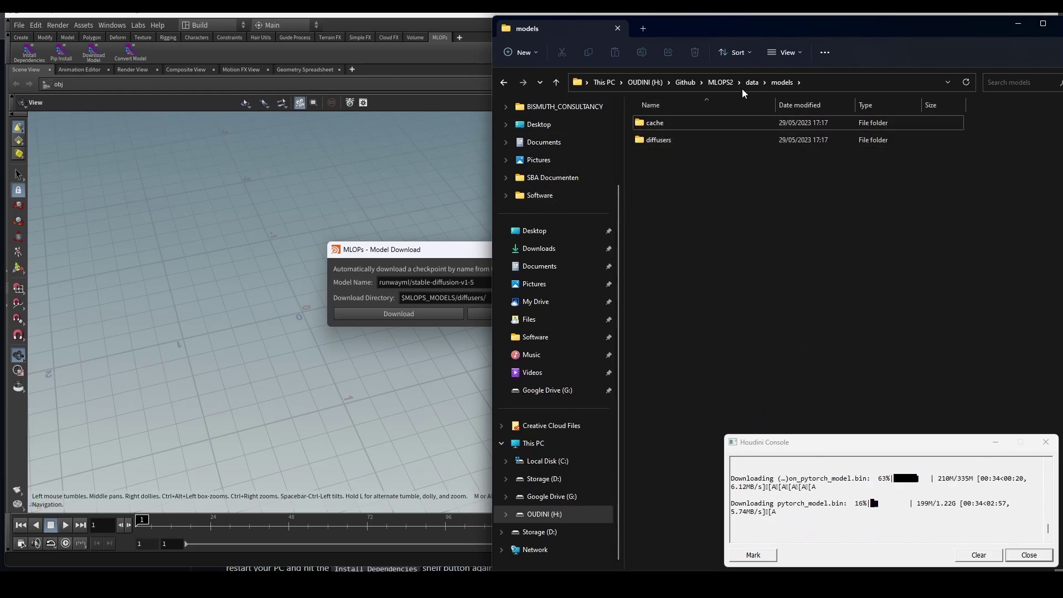
Return Explorer to the MLOPS2 folder and move the Houdini Console over the viewport.
{"action": "mouse_move", "coordinate": [767, 129]}
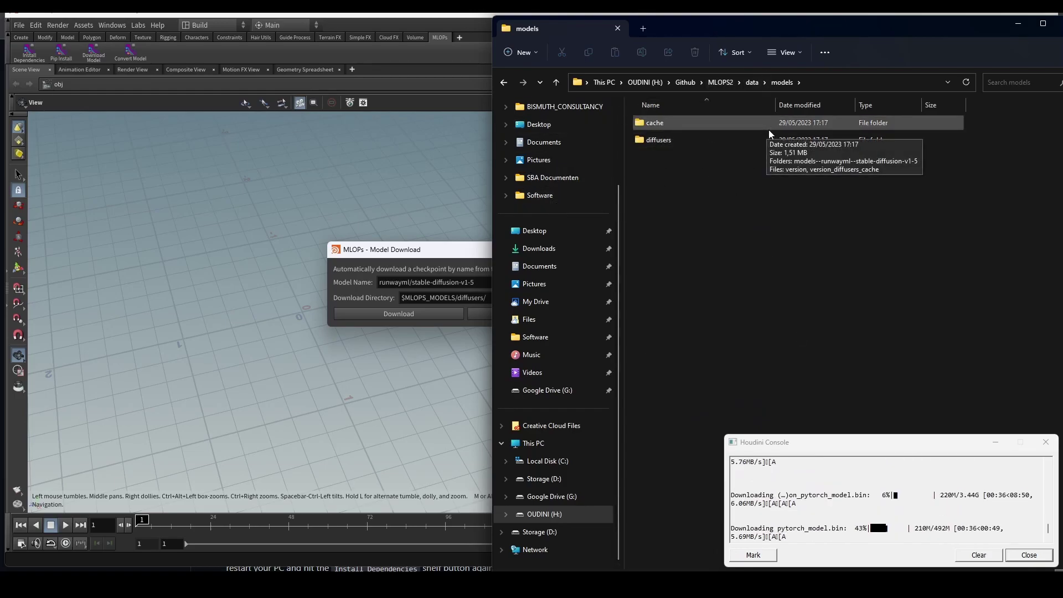
{"action": "left_click", "coordinate": [716, 84]}
{"action": "left_click_drag", "start_coordinate": [862, 443], "coordinate": [239, 126]}
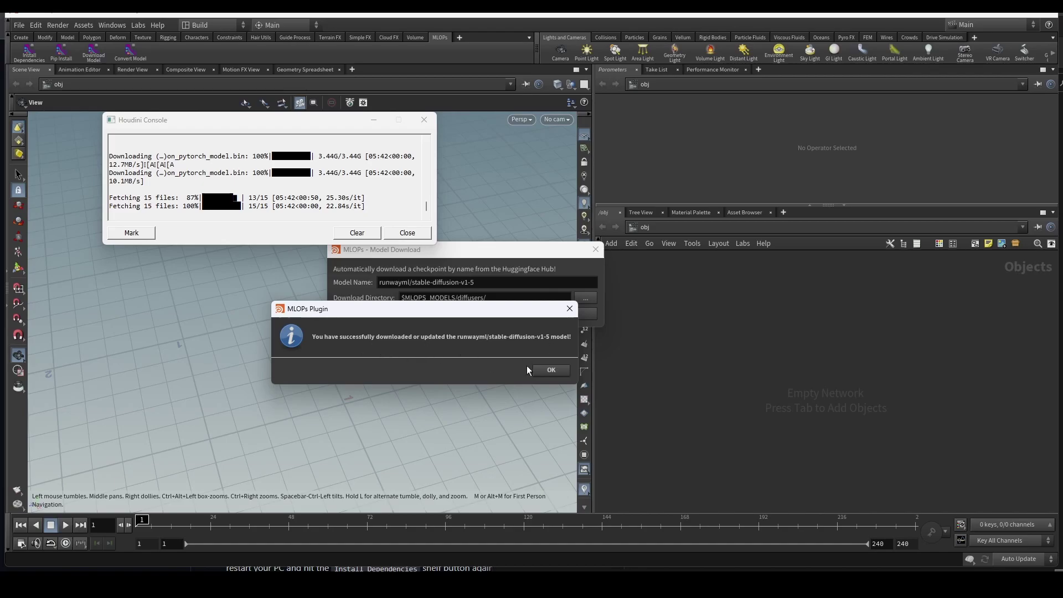
Dismiss the download message, close the console, and create a geo1 Geometry node and go inside it.
{"action": "left_click", "coordinate": [548, 370]}
{"action": "left_click", "coordinate": [424, 120]}
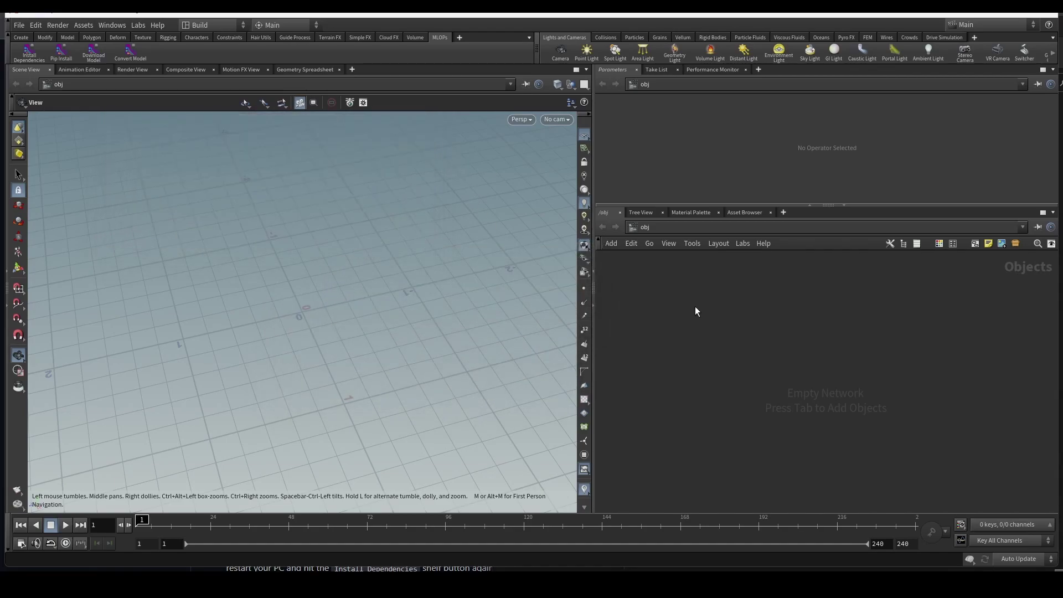
{"action": "key", "text": "Tab"}
{"action": "type", "text": "ge"}
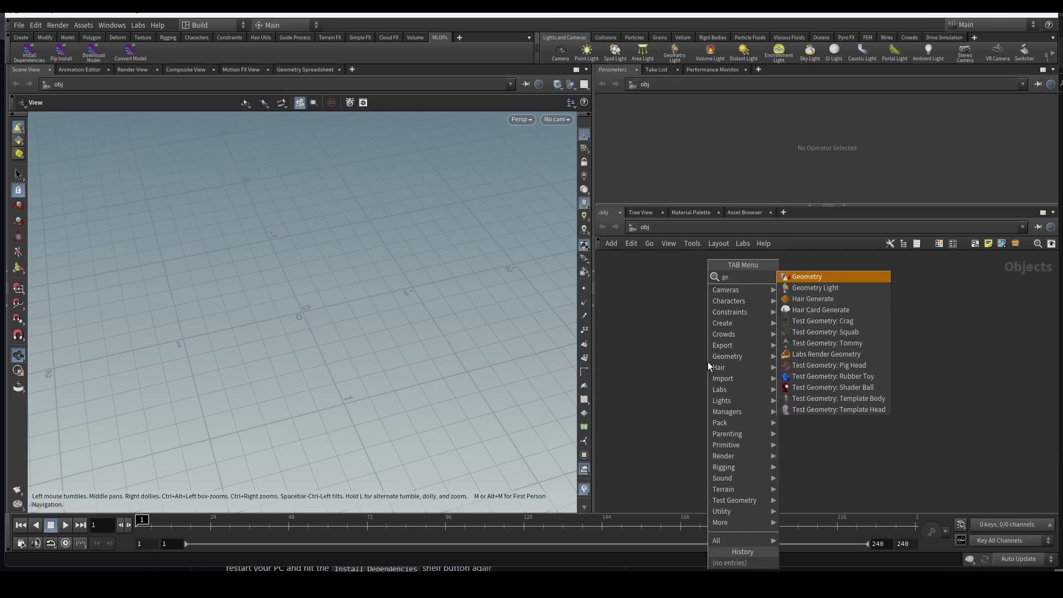
{"action": "key", "text": "Return"}
{"action": "double_click", "coordinate": [708, 361]}
Place an MLOPs SD Pipeline node (sd_pipeline1) inside geo1 and orbit the view slightly.
{"action": "key", "text": "Tab"}
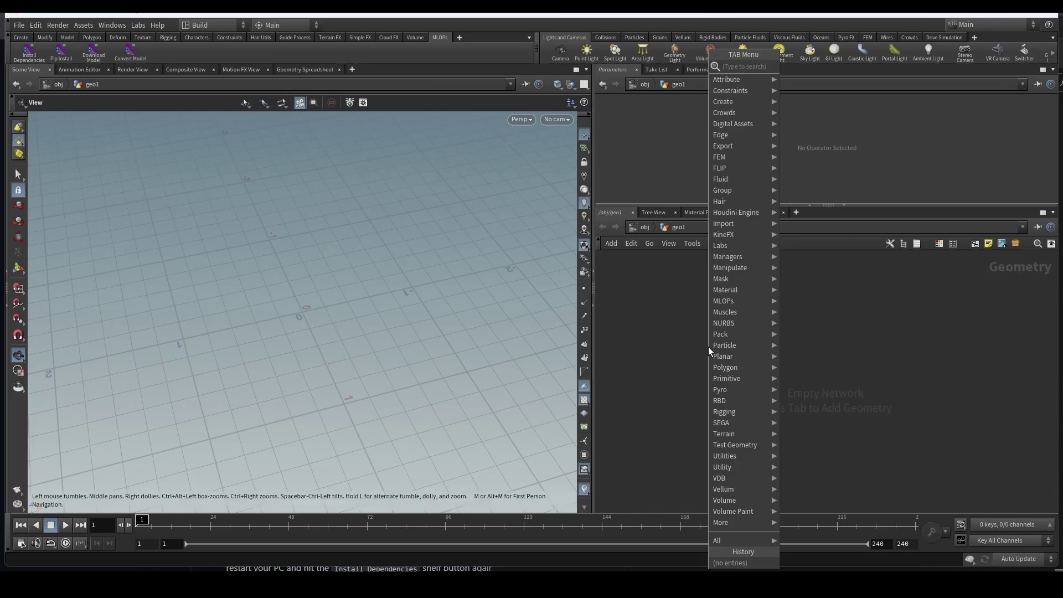
{"action": "key", "text": "Return"}
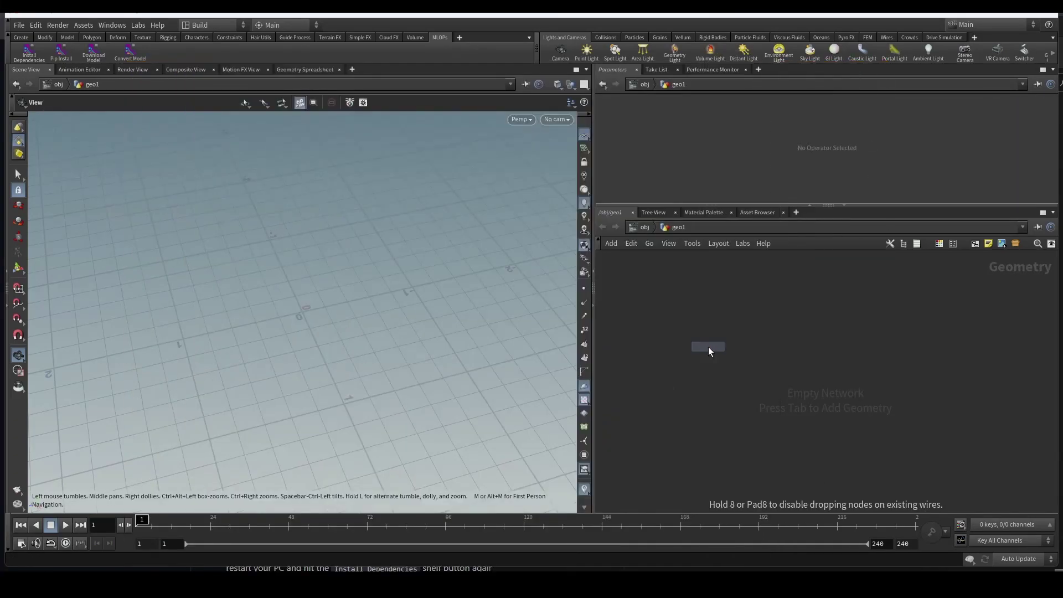
{"action": "left_click", "coordinate": [709, 347]}
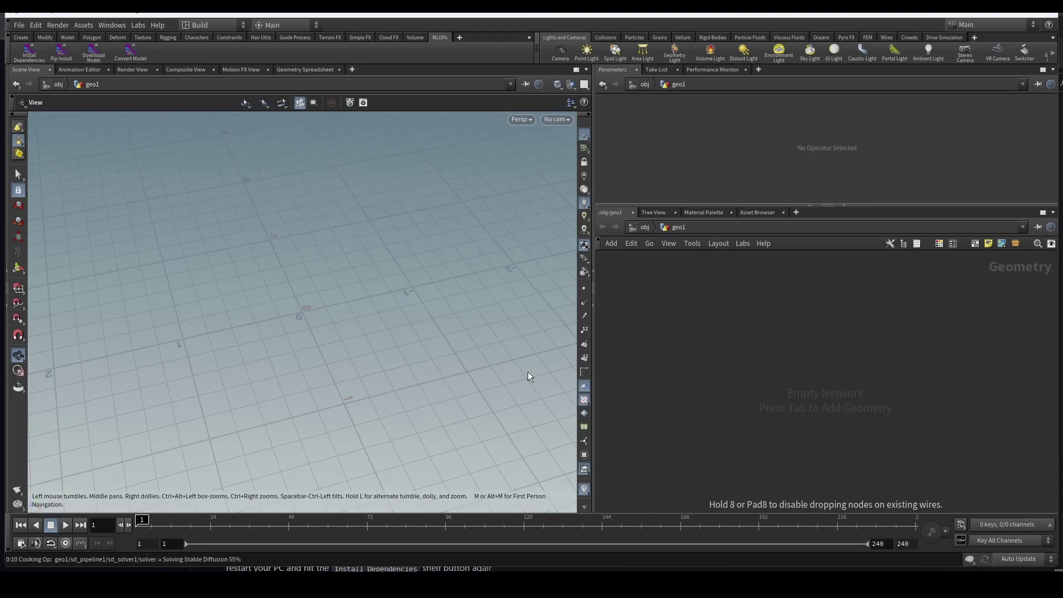
{"action": "left_click_drag", "start_coordinate": [442, 322], "coordinate": [454, 357]}
{"action": "left_click_drag", "start_coordinate": [396, 232], "coordinate": [406, 241]}
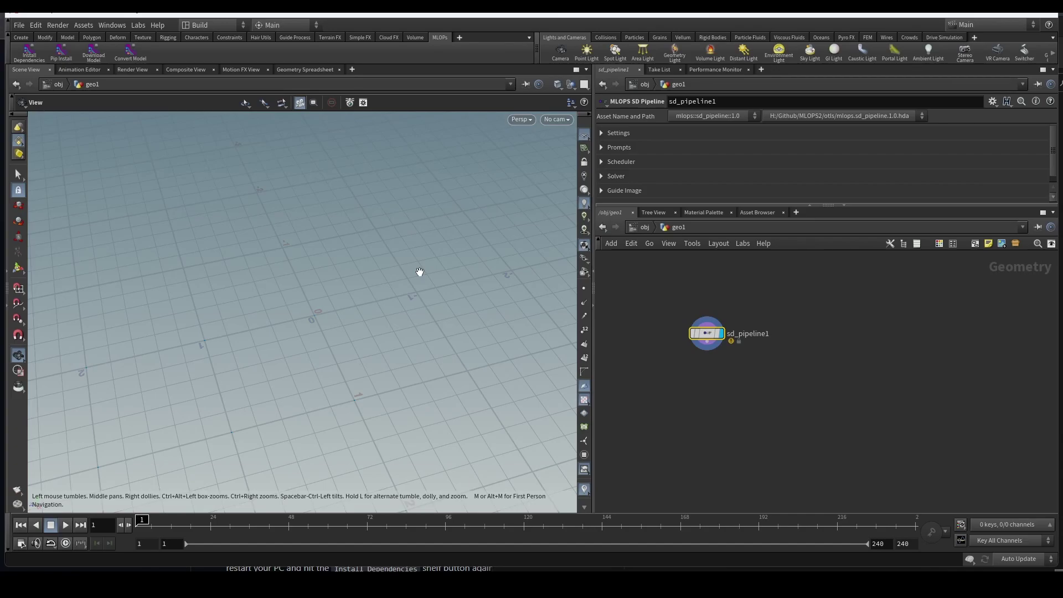
Switch the viewport to Top view and check its view options without changes.
{"action": "key", "text": "space+2"}
{"action": "scroll", "coordinate": [382, 271], "scroll_direction": "down", "scroll_amount": 3}
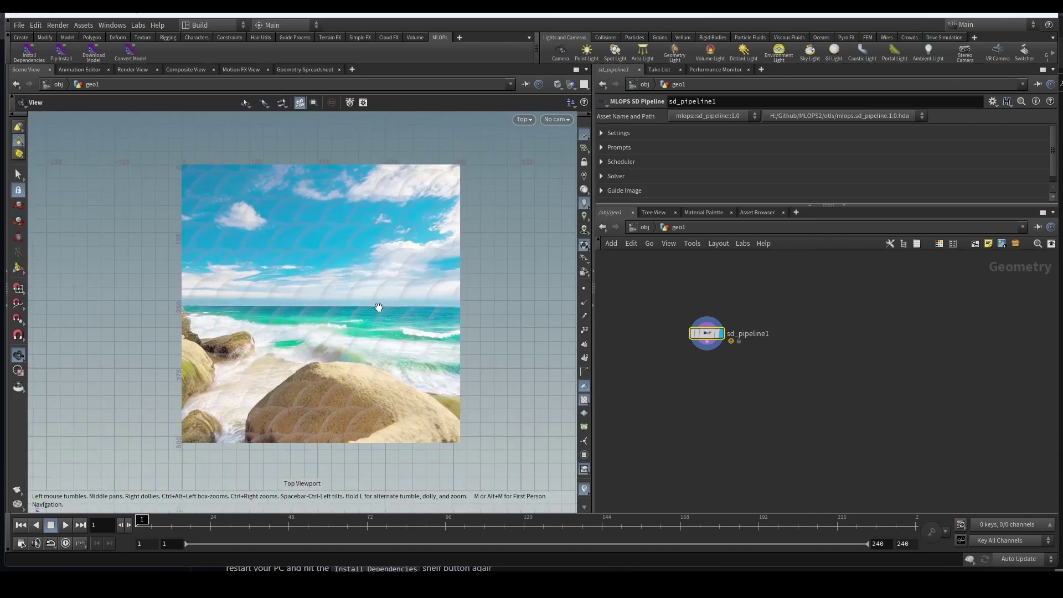
{"action": "scroll", "coordinate": [373, 288], "scroll_direction": "up", "scroll_amount": 2}
{"action": "scroll", "coordinate": [368, 269], "scroll_direction": "down", "scroll_amount": 1}
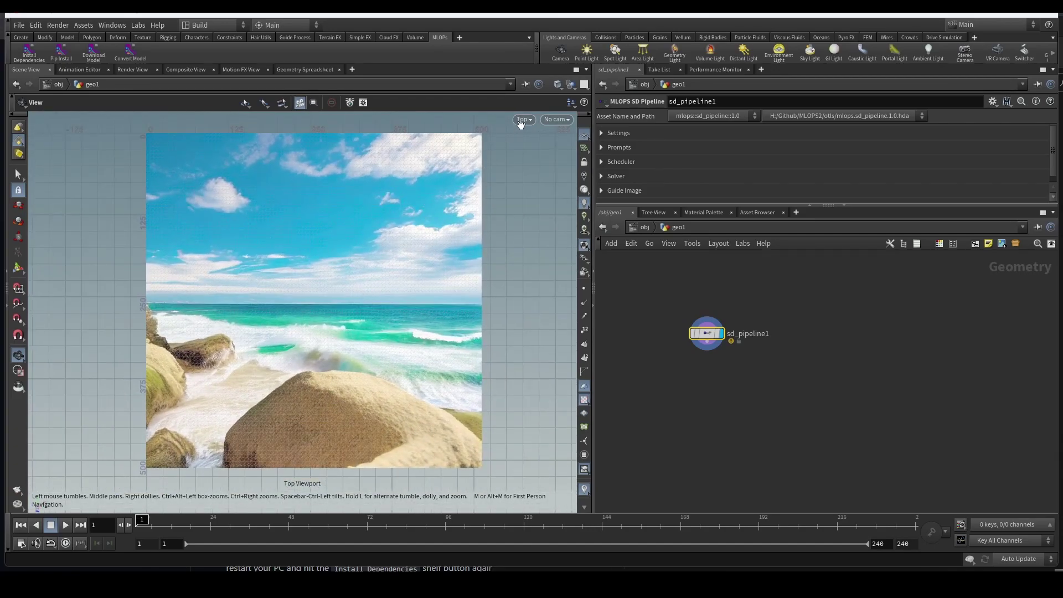
{"action": "left_click", "coordinate": [522, 120]}
{"action": "left_click", "coordinate": [374, 268]}
{"action": "scroll", "coordinate": [354, 309], "scroll_direction": "up", "scroll_amount": 1}
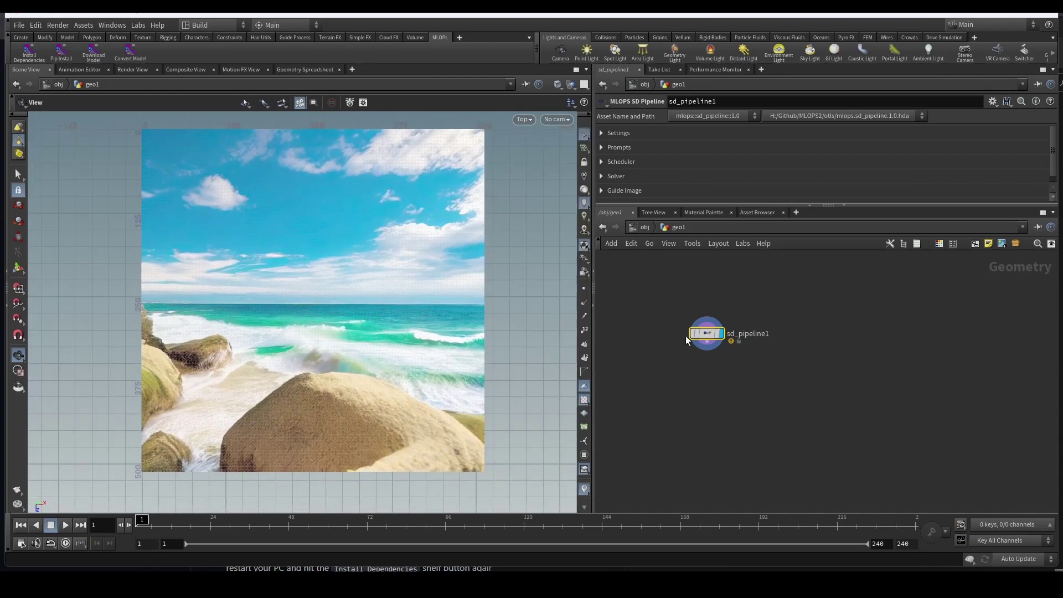
Enlarge the parameter pane, expand Prompts, and replace the positive prompt with 'a photograph of a penguin'.
{"action": "left_click_drag", "start_coordinate": [679, 205], "coordinate": [680, 306]}
{"action": "left_click", "coordinate": [603, 148]}
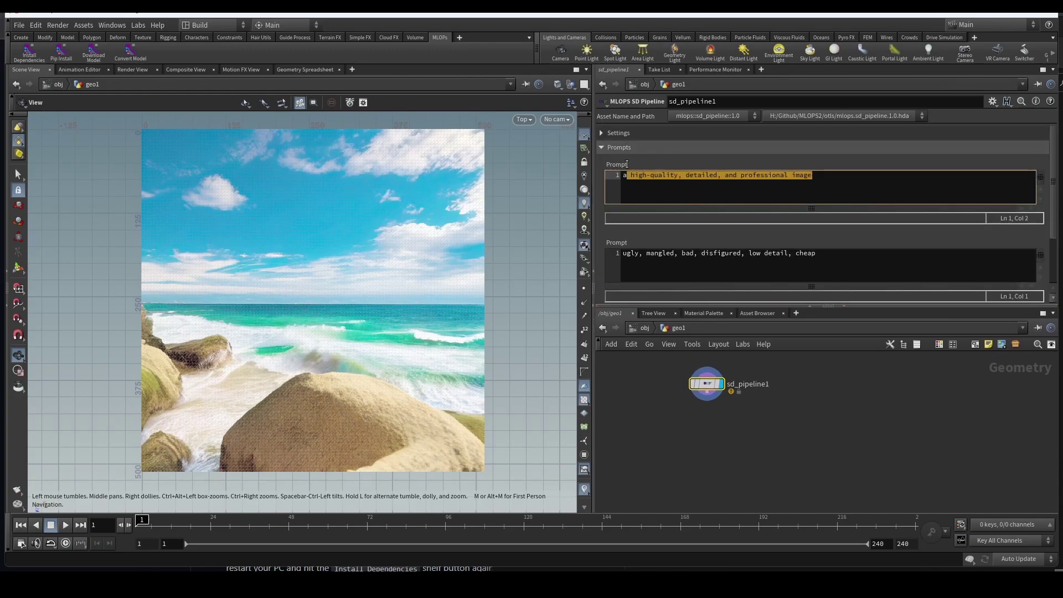
{"action": "key", "text": "shift+Home"}
{"action": "type", "text": "a poh"}
{"action": "key", "text": "BackSpace"}
{"action": "key", "text": "BackSpace"}
{"action": "type", "text": "hoto"}
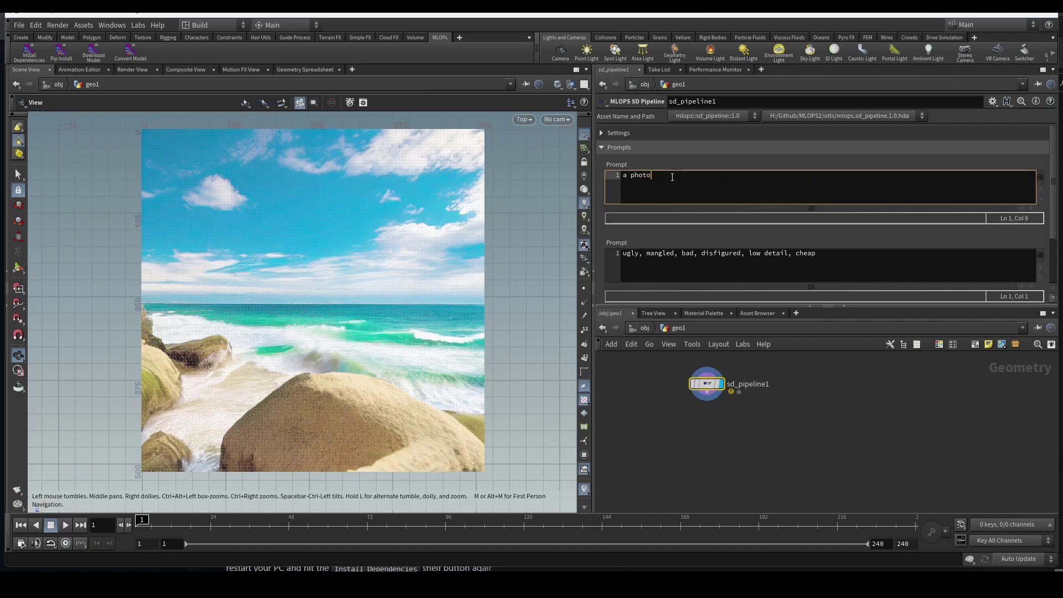
{"action": "type", "text": "graph of a penguin"}
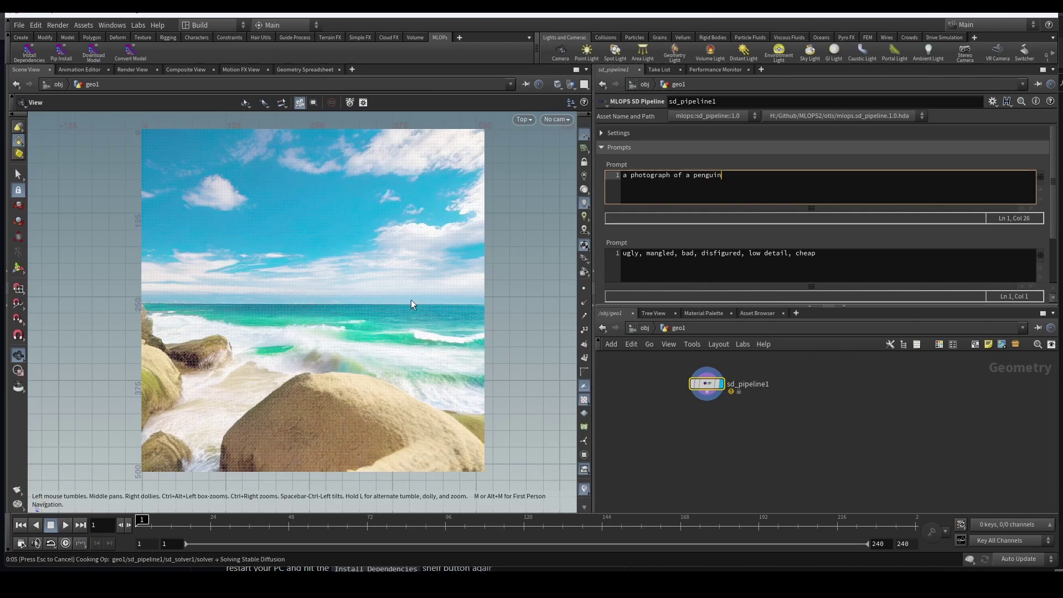
{"action": "scroll", "coordinate": [359, 315], "scroll_direction": "down", "scroll_amount": 1}
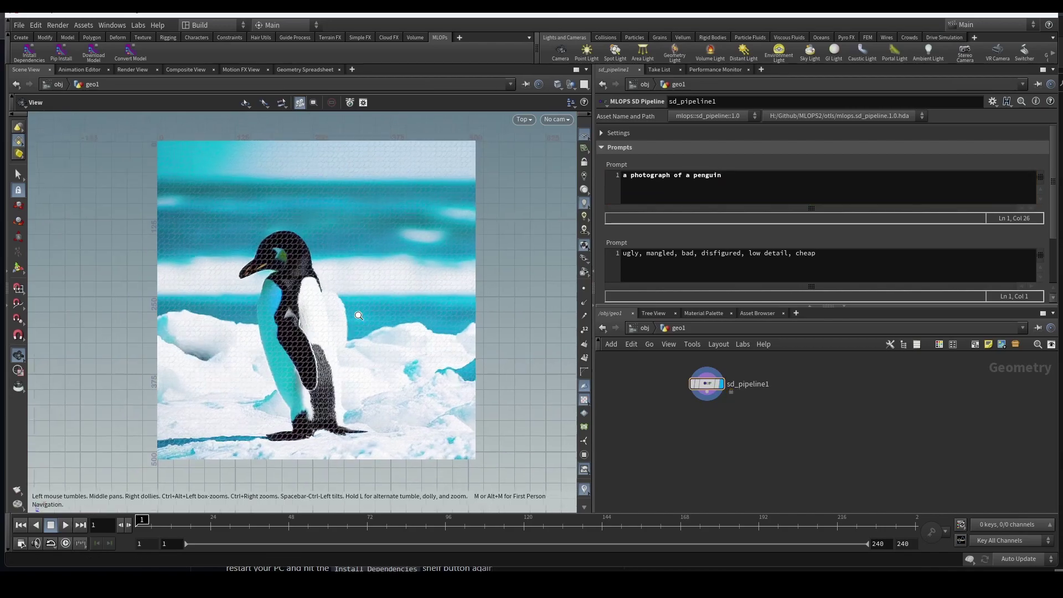
{"action": "scroll", "coordinate": [359, 316], "scroll_direction": "up", "scroll_amount": 1}
{"action": "key", "text": "Tab"}
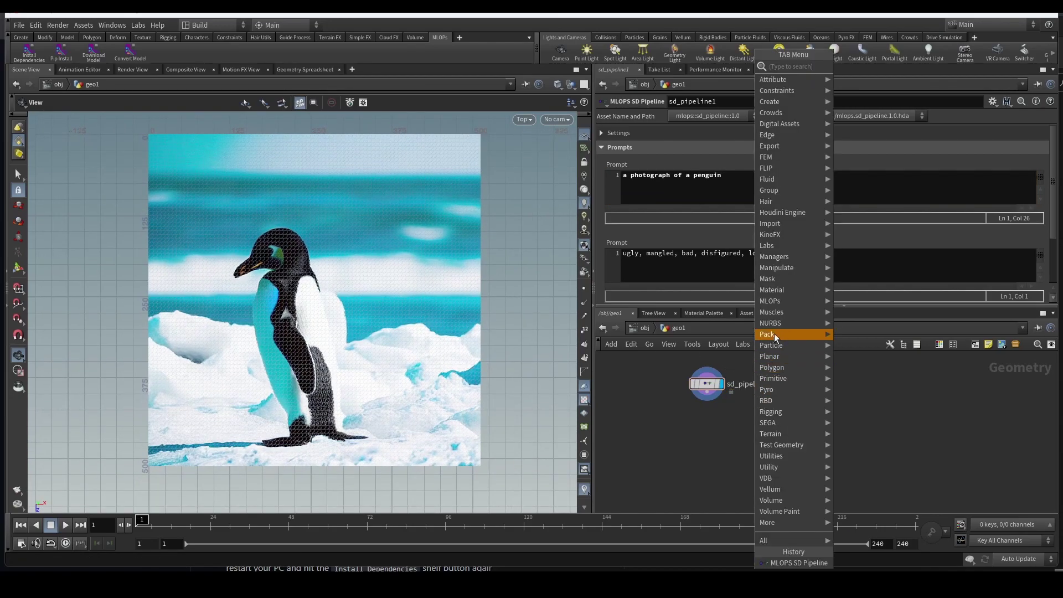
{"action": "mouse_move", "coordinate": [814, 301]}
{"action": "mouse_move", "coordinate": [850, 303]}
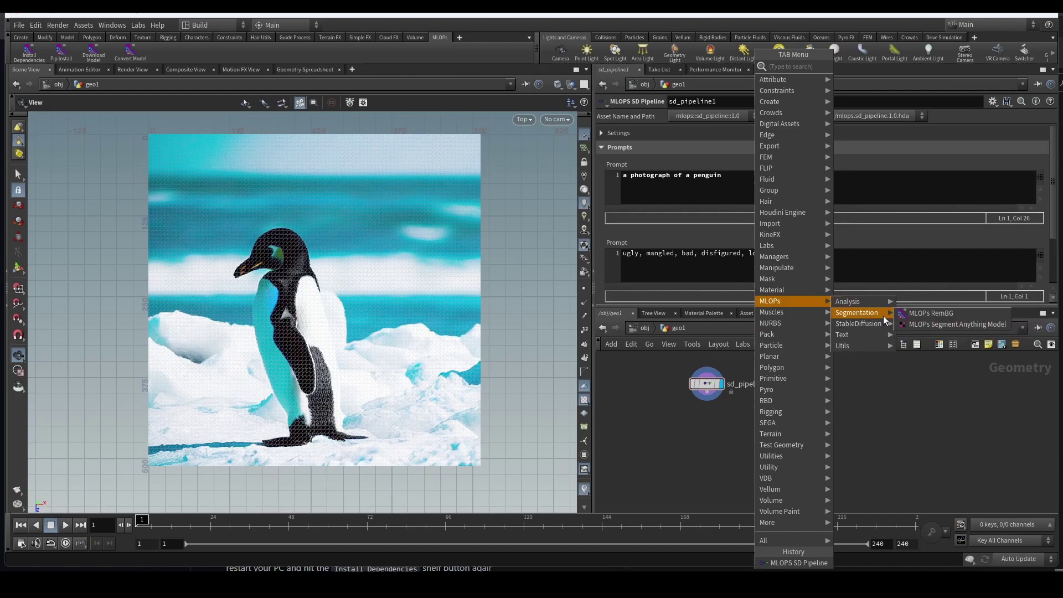
{"action": "mouse_move", "coordinate": [881, 331]}
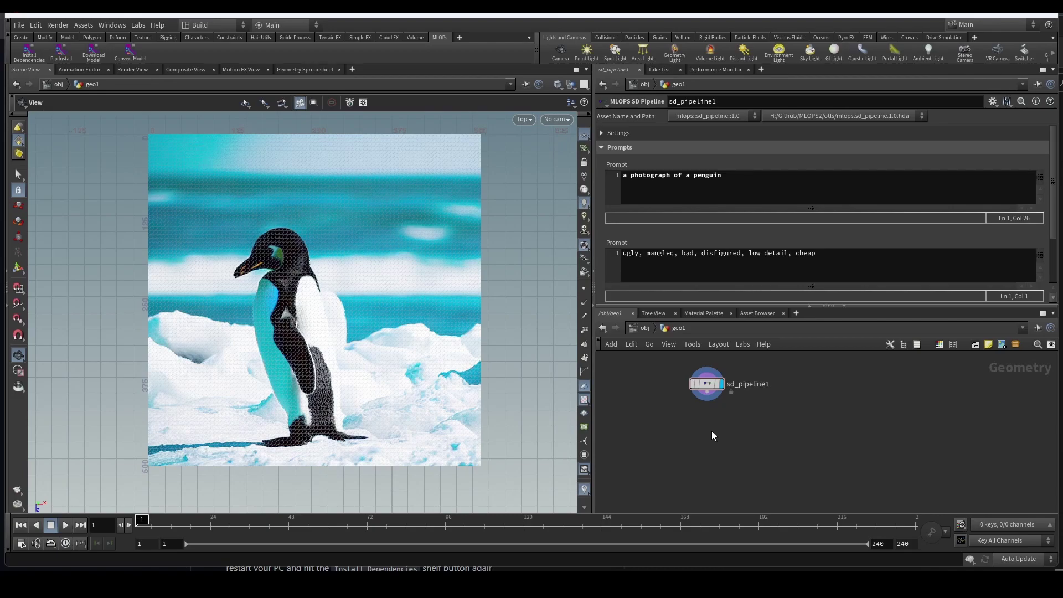
In Chrome, go from the MLOPs repository's Issues list to its Wiki home page.
{"action": "left_click", "coordinate": [703, 586]}
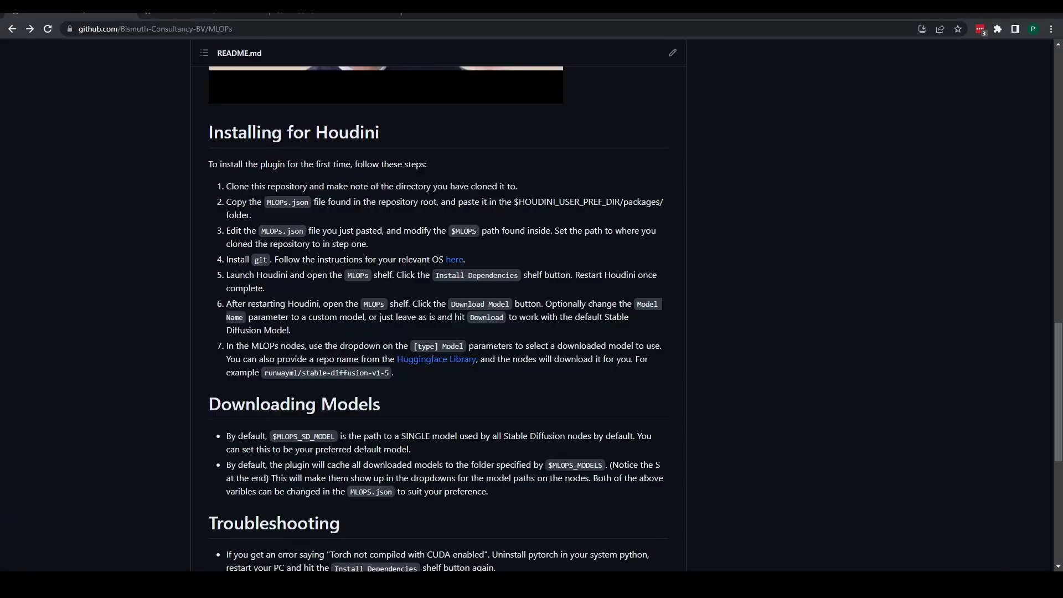
{"action": "scroll", "coordinate": [531, 343], "scroll_direction": "up", "scroll_amount": 15}
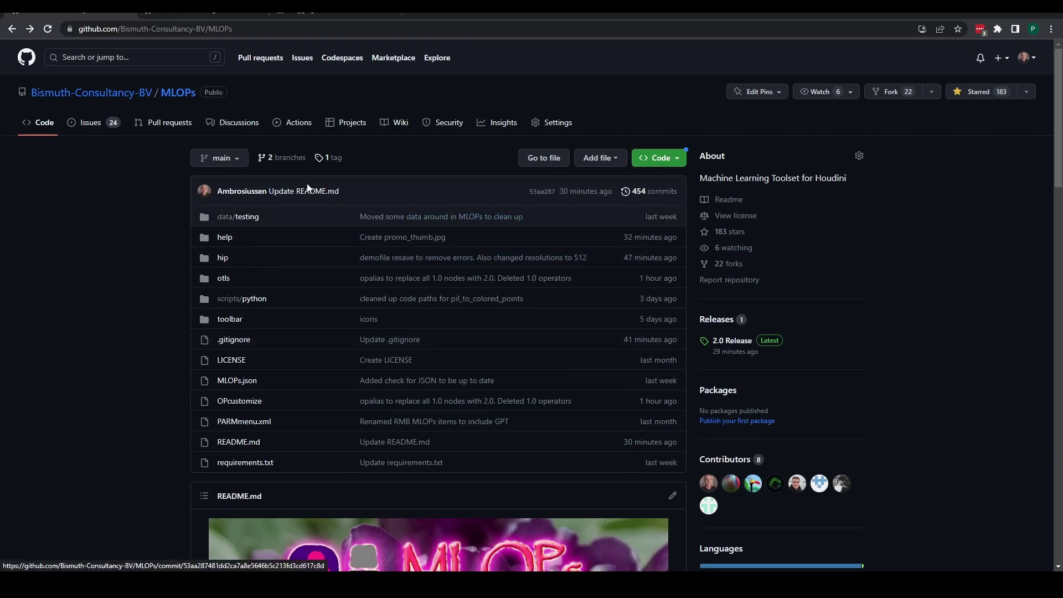
{"action": "left_click", "coordinate": [93, 126]}
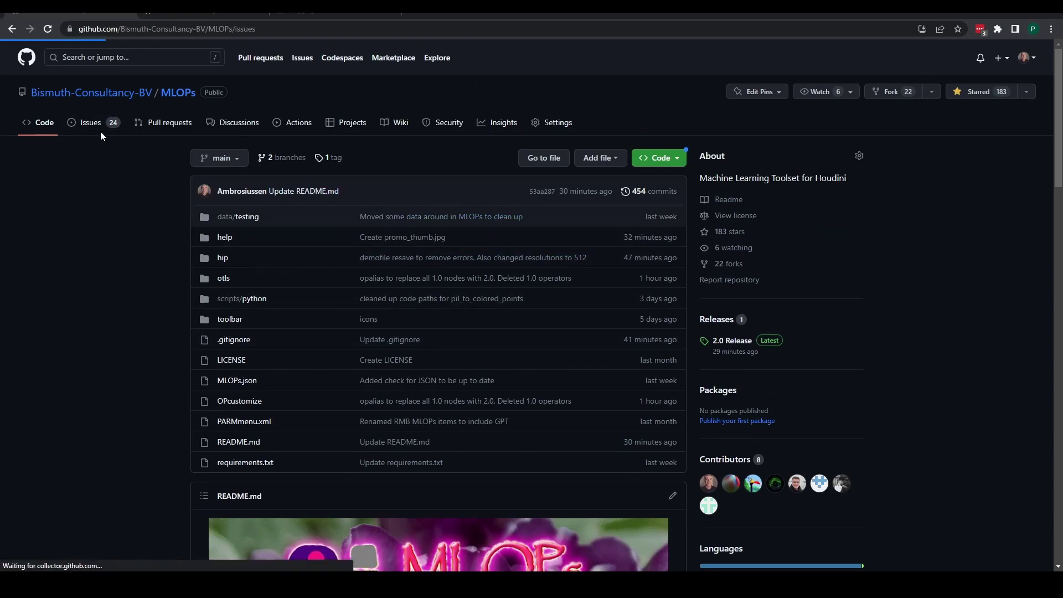
{"action": "scroll", "coordinate": [360, 315], "scroll_direction": "down", "scroll_amount": 2}
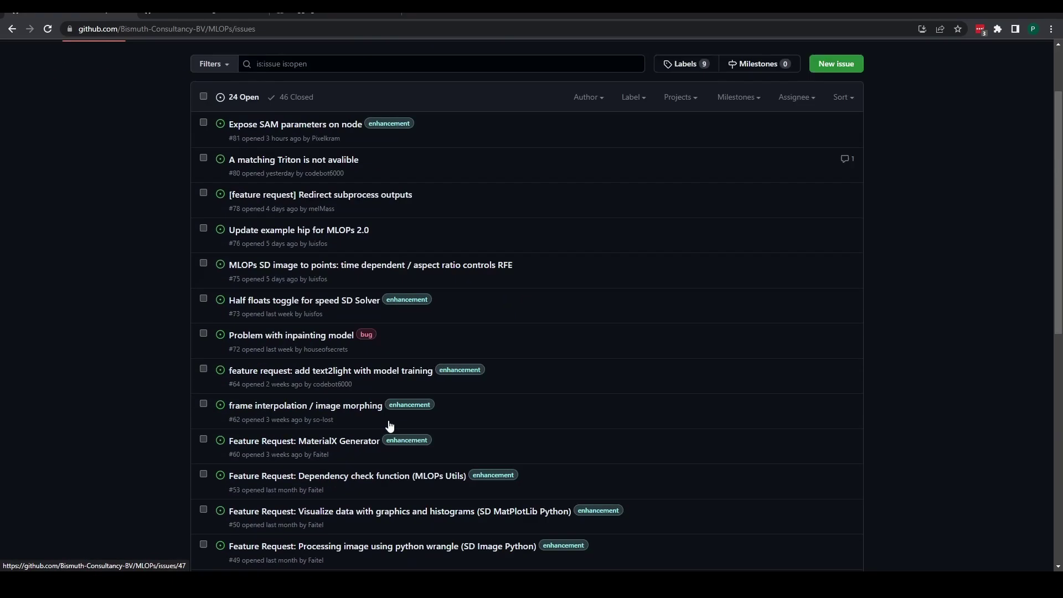
{"action": "scroll", "coordinate": [390, 426], "scroll_direction": "up", "scroll_amount": 2}
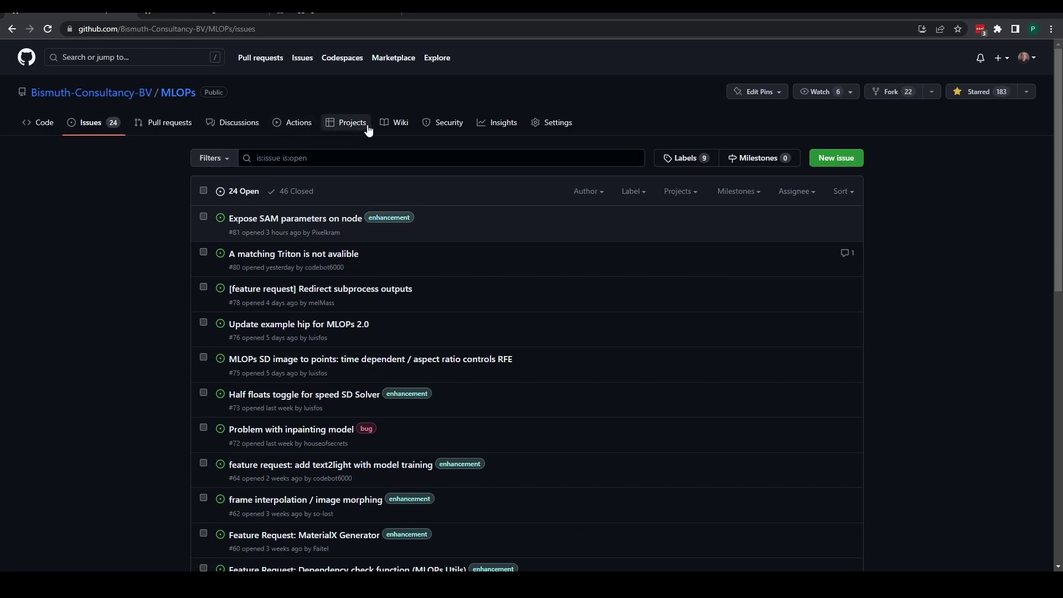
{"action": "left_click", "coordinate": [399, 123]}
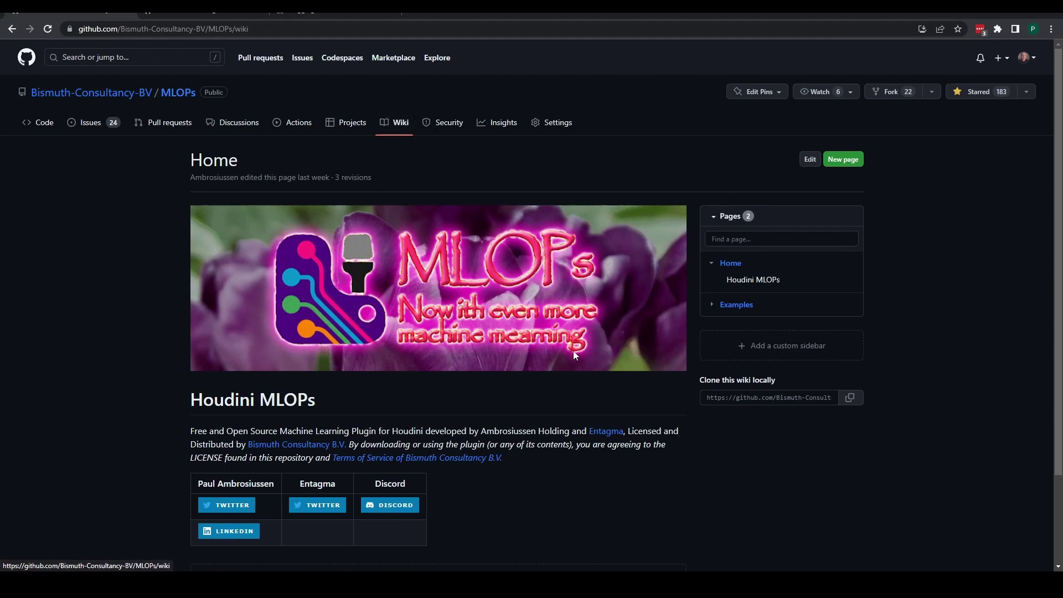
Browse the wiki's Examples page, then return to the repository's main page README.
{"action": "left_click", "coordinate": [737, 305]}
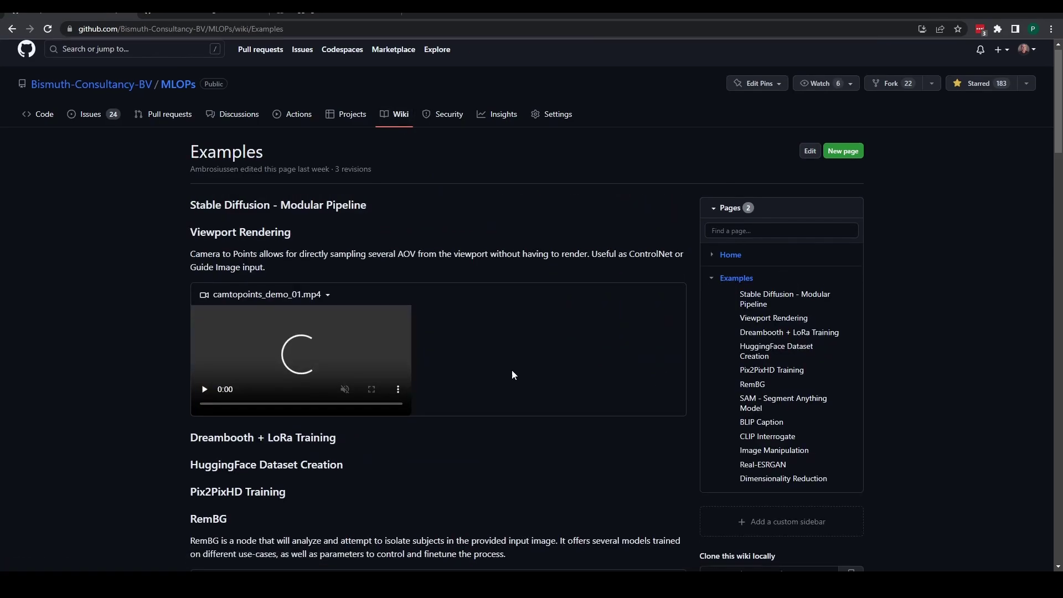
{"action": "scroll", "coordinate": [376, 240], "scroll_direction": "down", "scroll_amount": 15}
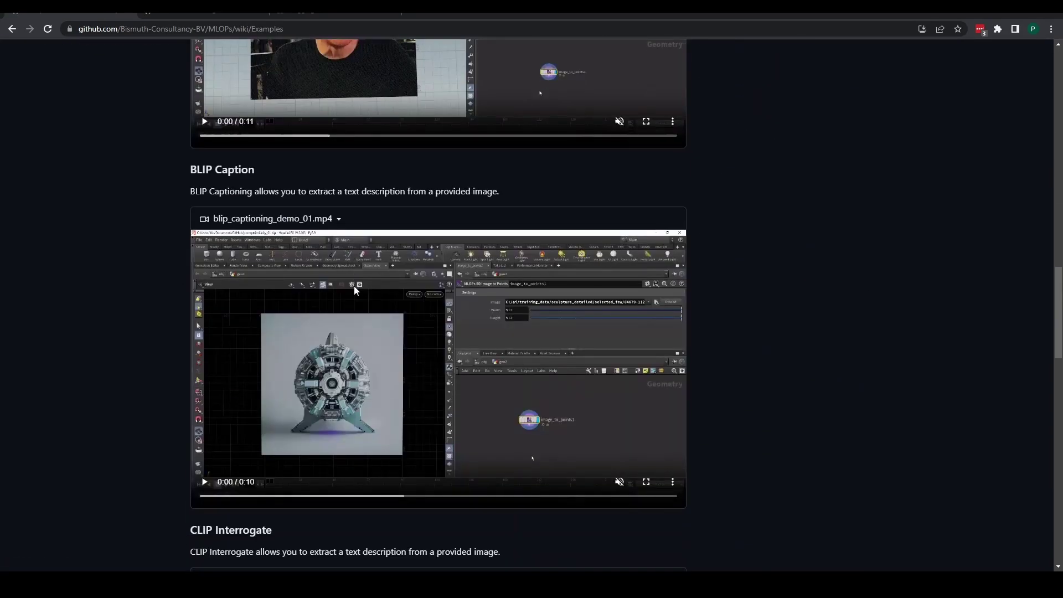
{"action": "scroll", "coordinate": [355, 288], "scroll_direction": "down", "scroll_amount": 12}
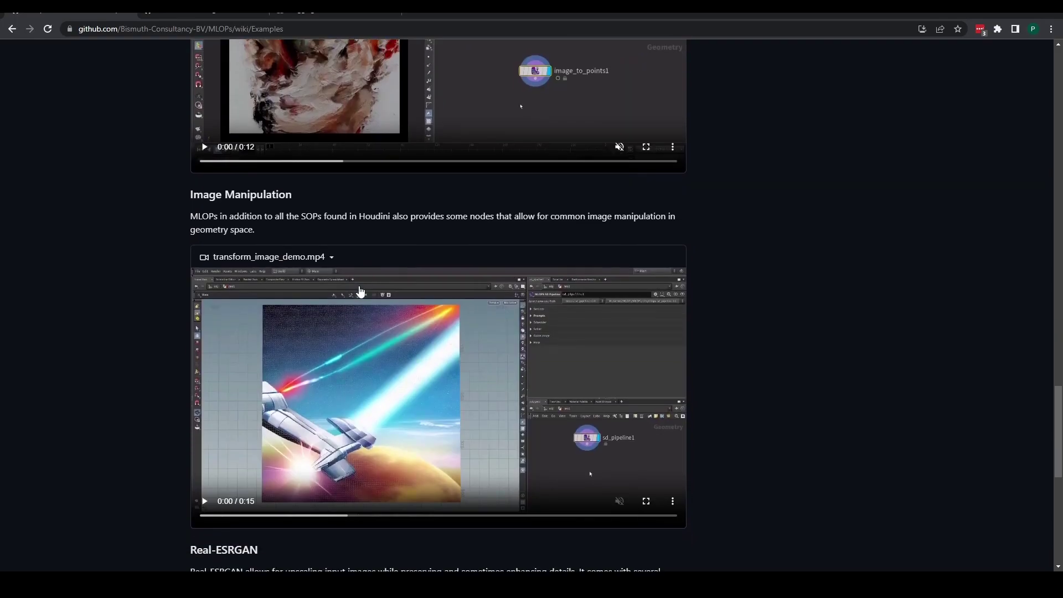
{"action": "scroll", "coordinate": [360, 291], "scroll_direction": "down", "scroll_amount": 8}
{"action": "scroll", "coordinate": [451, 348], "scroll_direction": "up", "scroll_amount": 10}
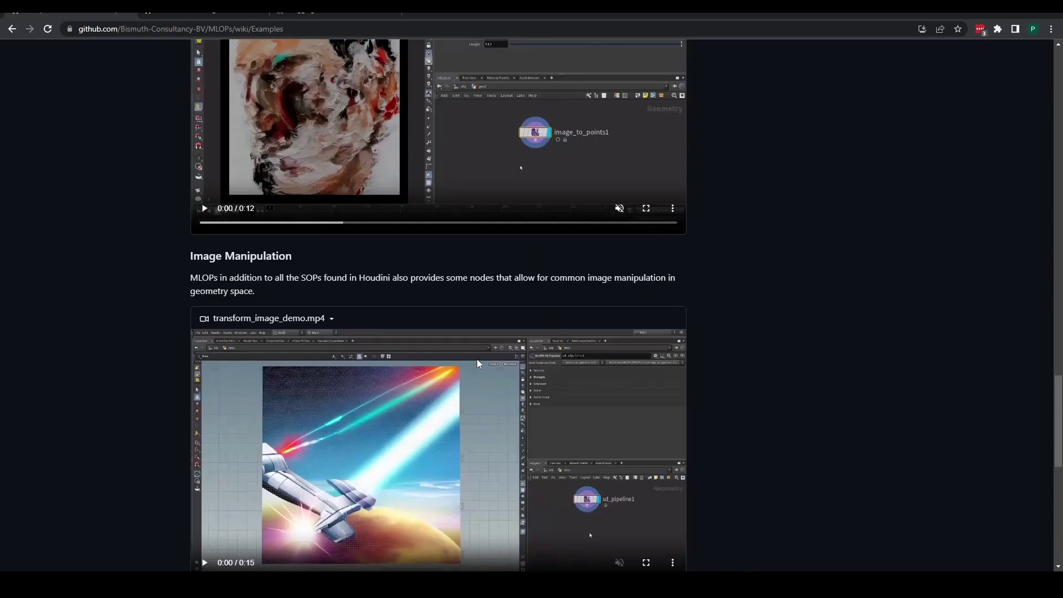
{"action": "scroll", "coordinate": [478, 364], "scroll_direction": "up", "scroll_amount": 20}
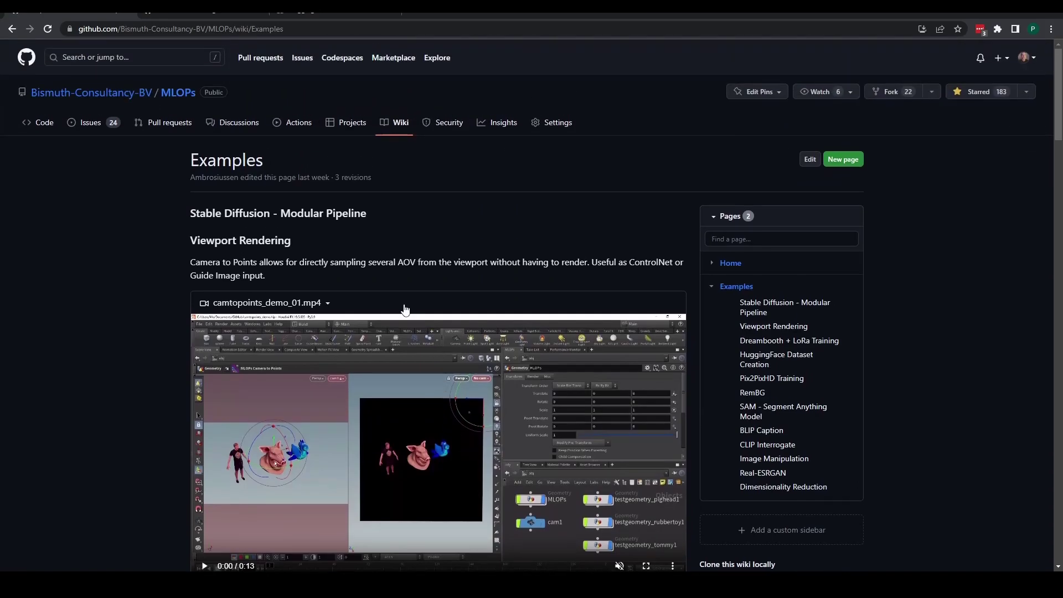
{"action": "left_click", "coordinate": [164, 123]}
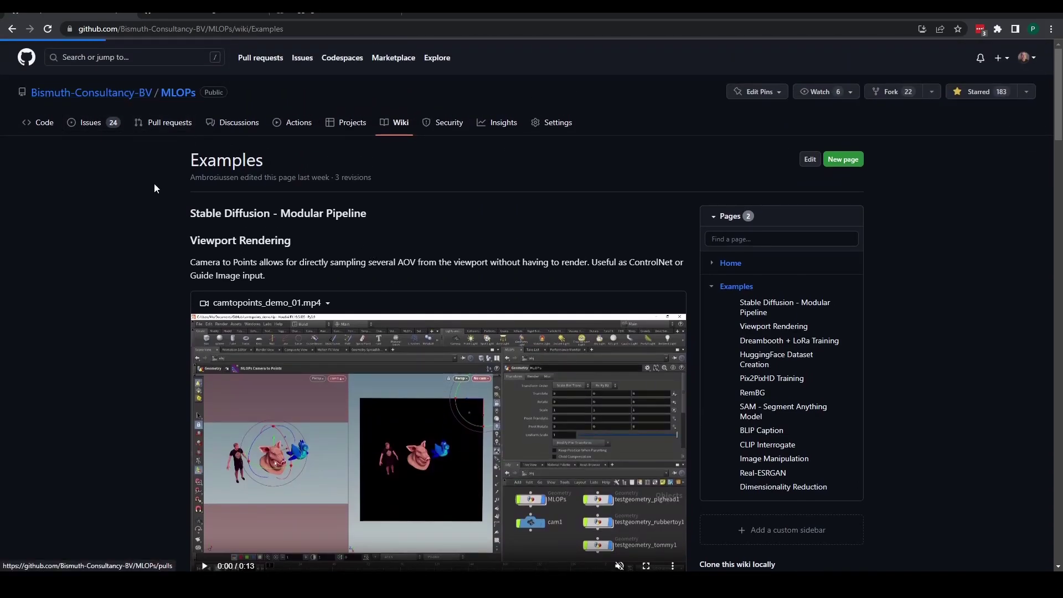
{"action": "scroll", "coordinate": [137, 281], "scroll_direction": "down", "scroll_amount": 10}
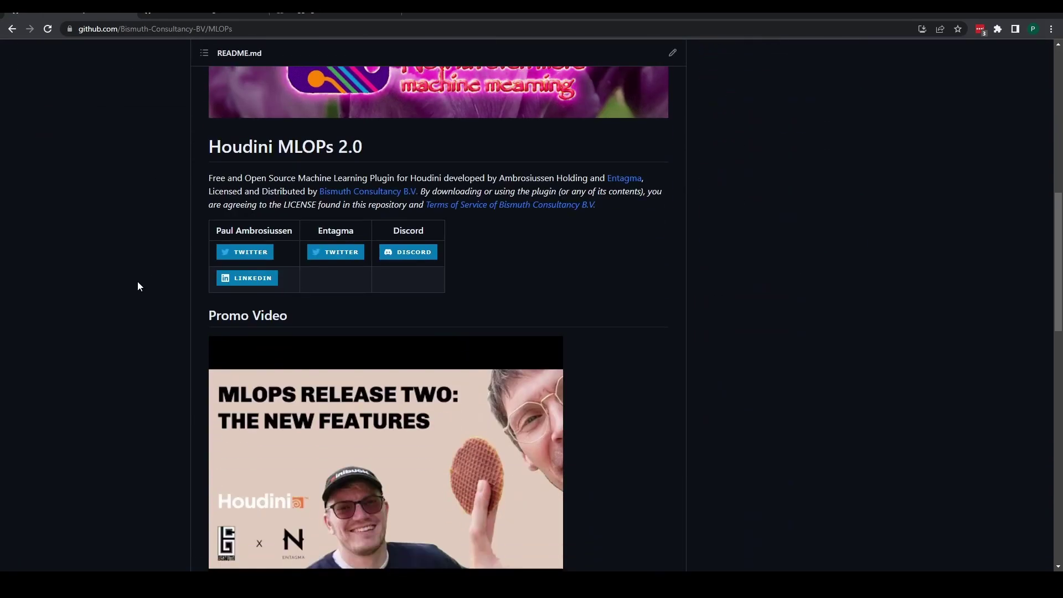